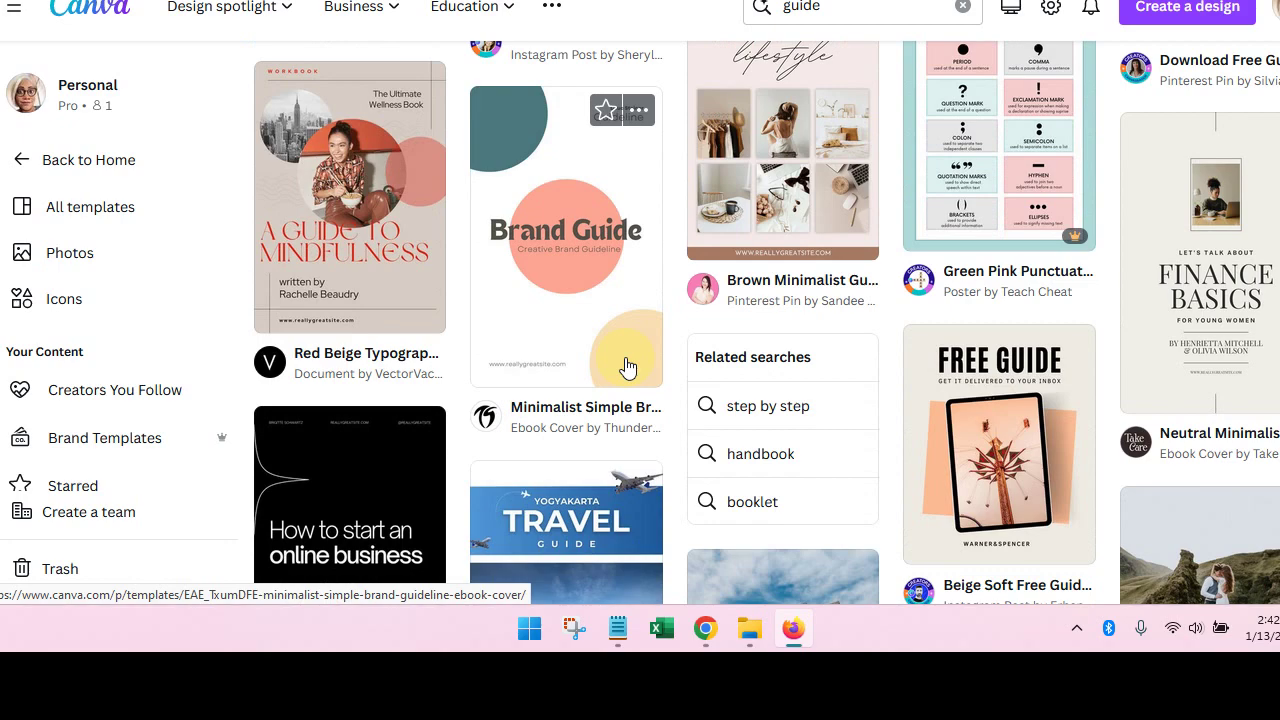
- Browse the template results for "guide" to look for a suitable design
scroll(627, 368, "down", 7)
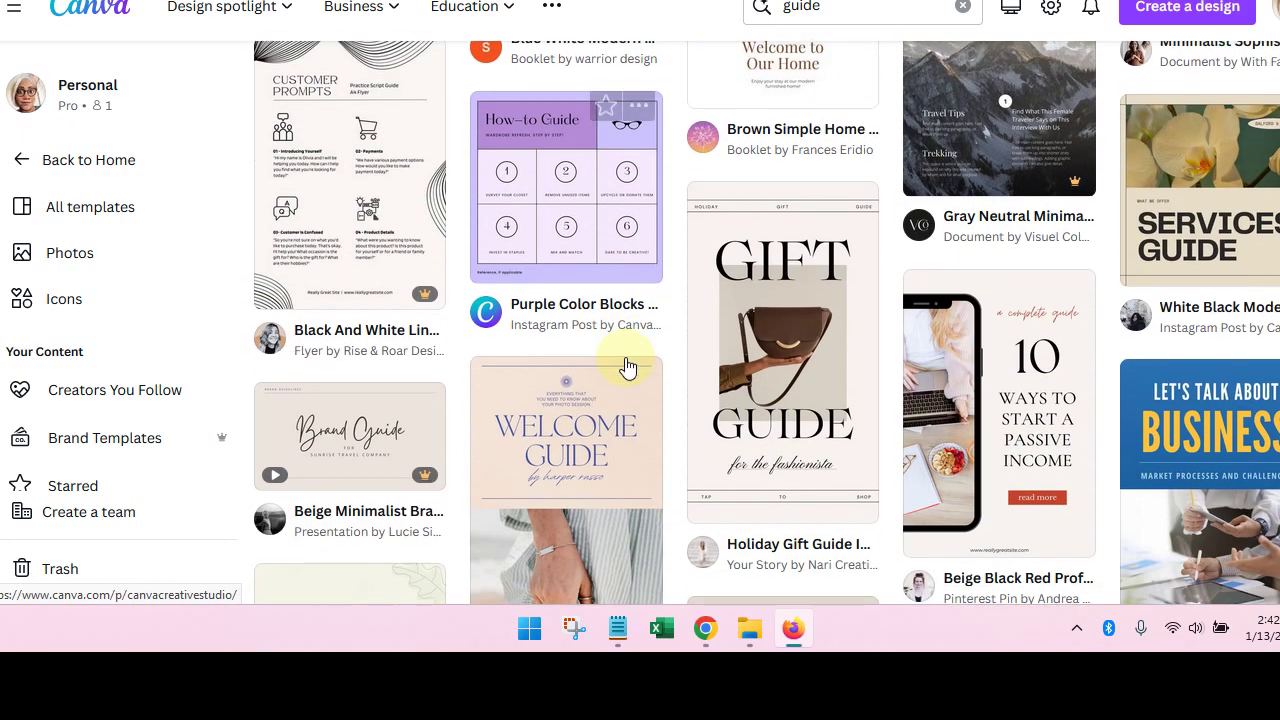
scroll(627, 368, "down", 5)
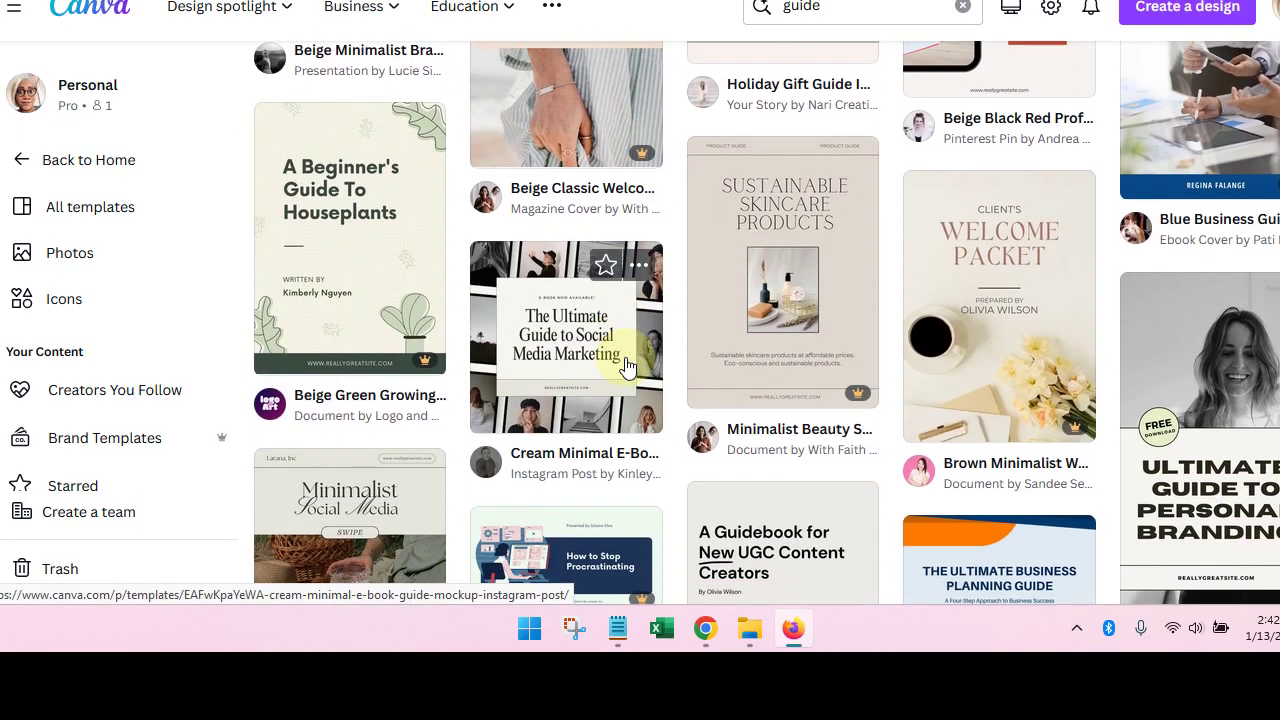
scroll(627, 368, "down", 2)
scroll(627, 368, "down", 3)
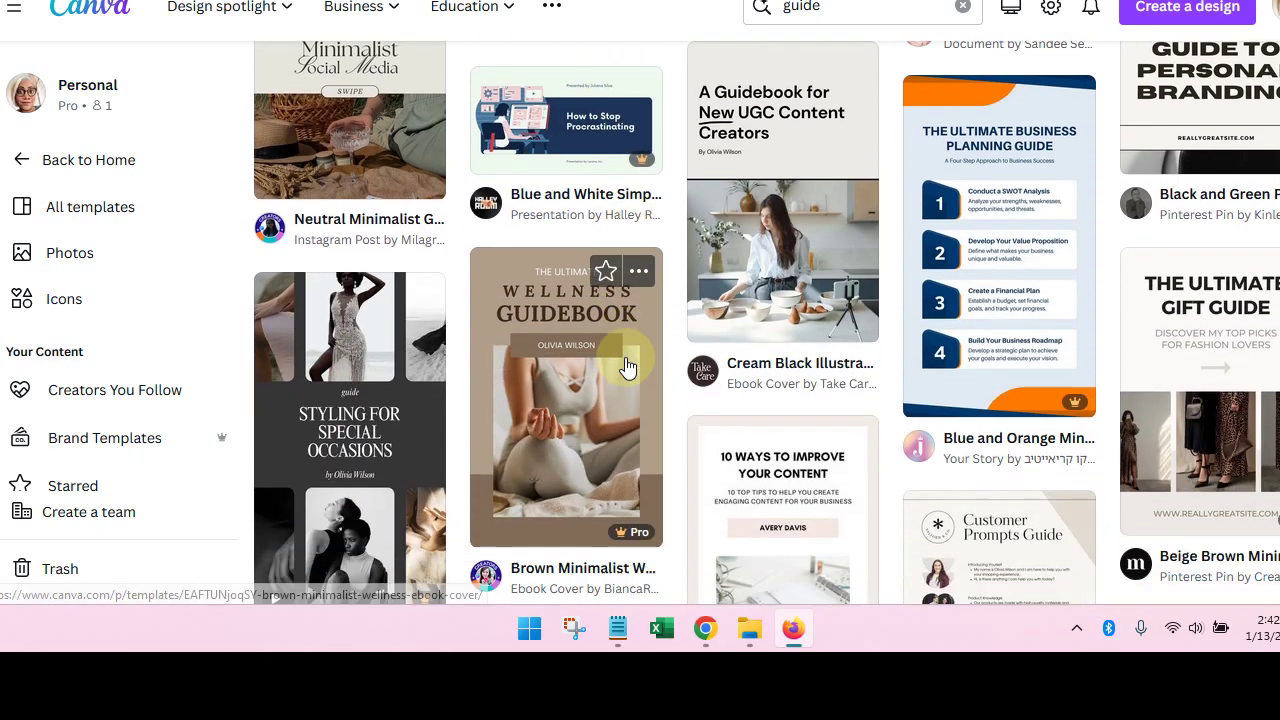
scroll(627, 368, "down", 5)
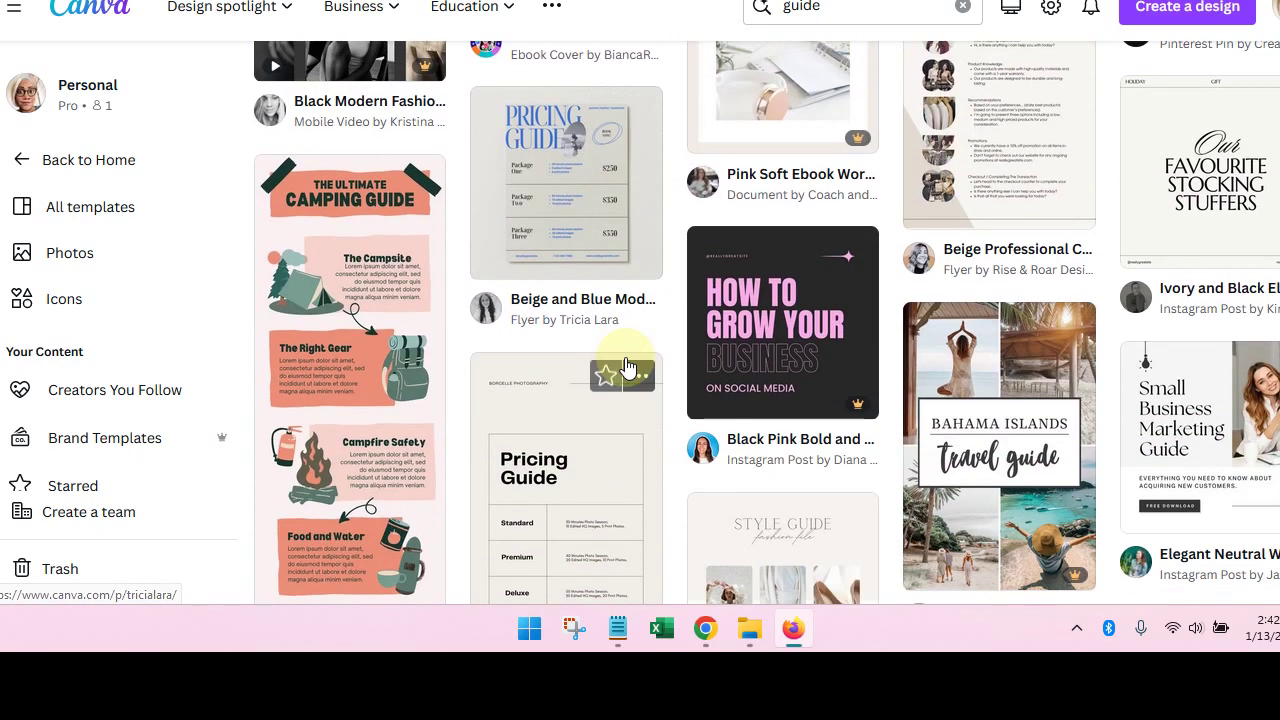
scroll(627, 368, "down", 4)
scroll(627, 368, "down", 5)
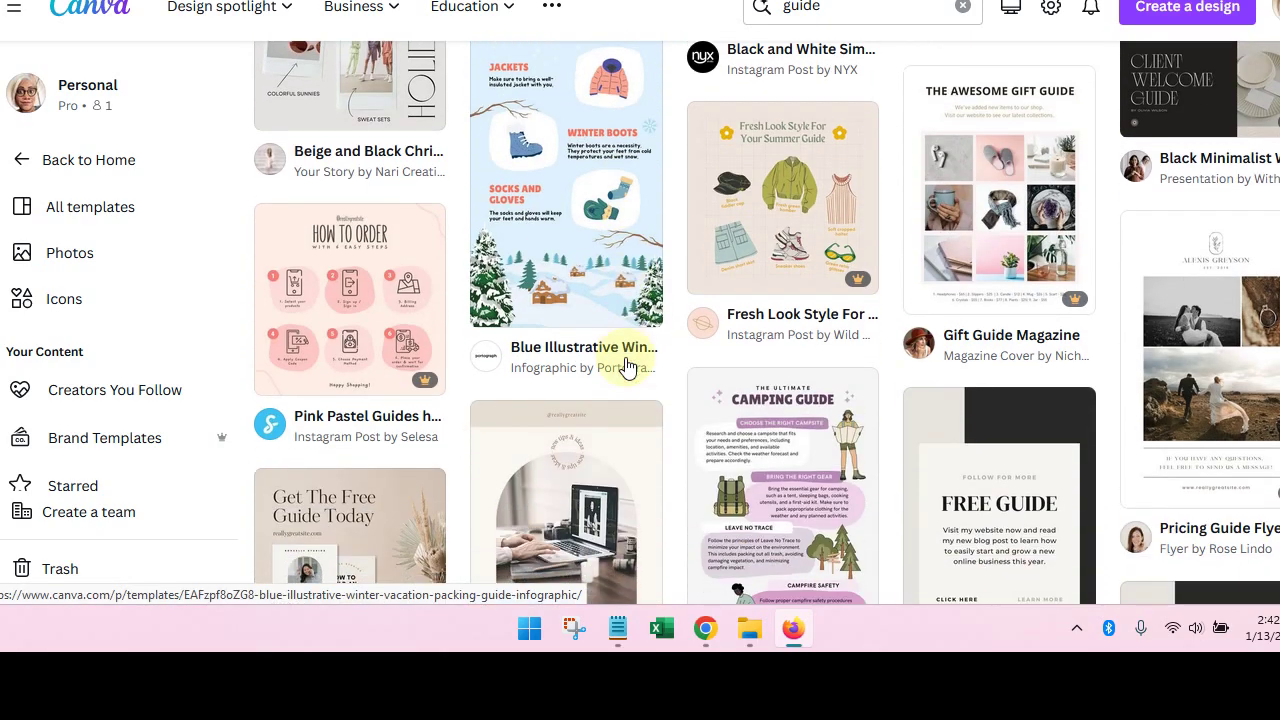
scroll(627, 368, "down", 5)
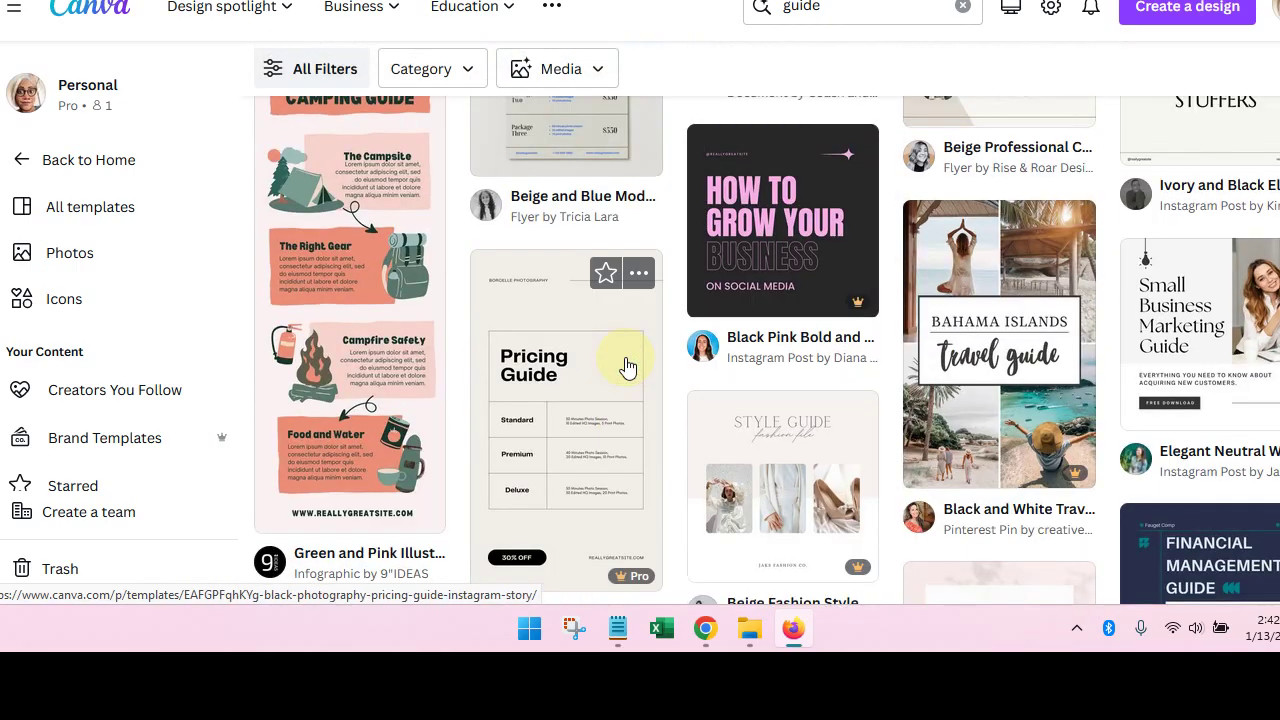
scroll(627, 368, "down", 8)
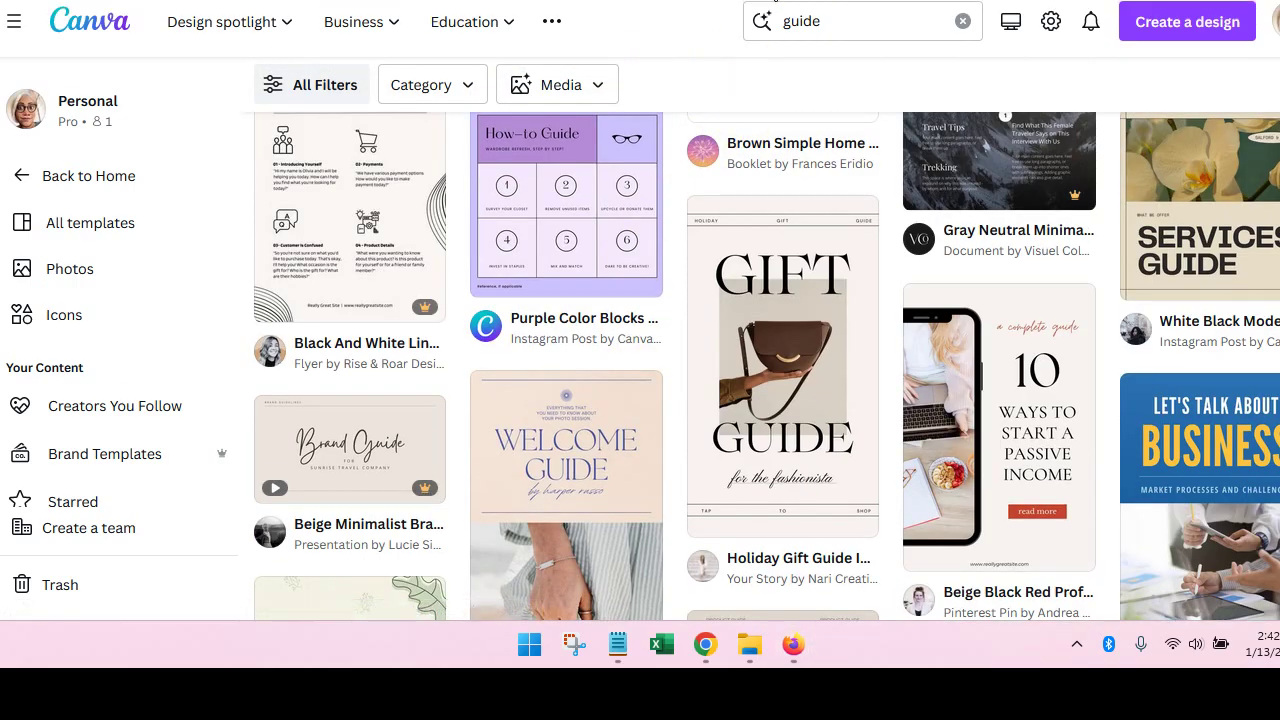
- Change the template search to "gift guide" and run it
left_click(763, 7)
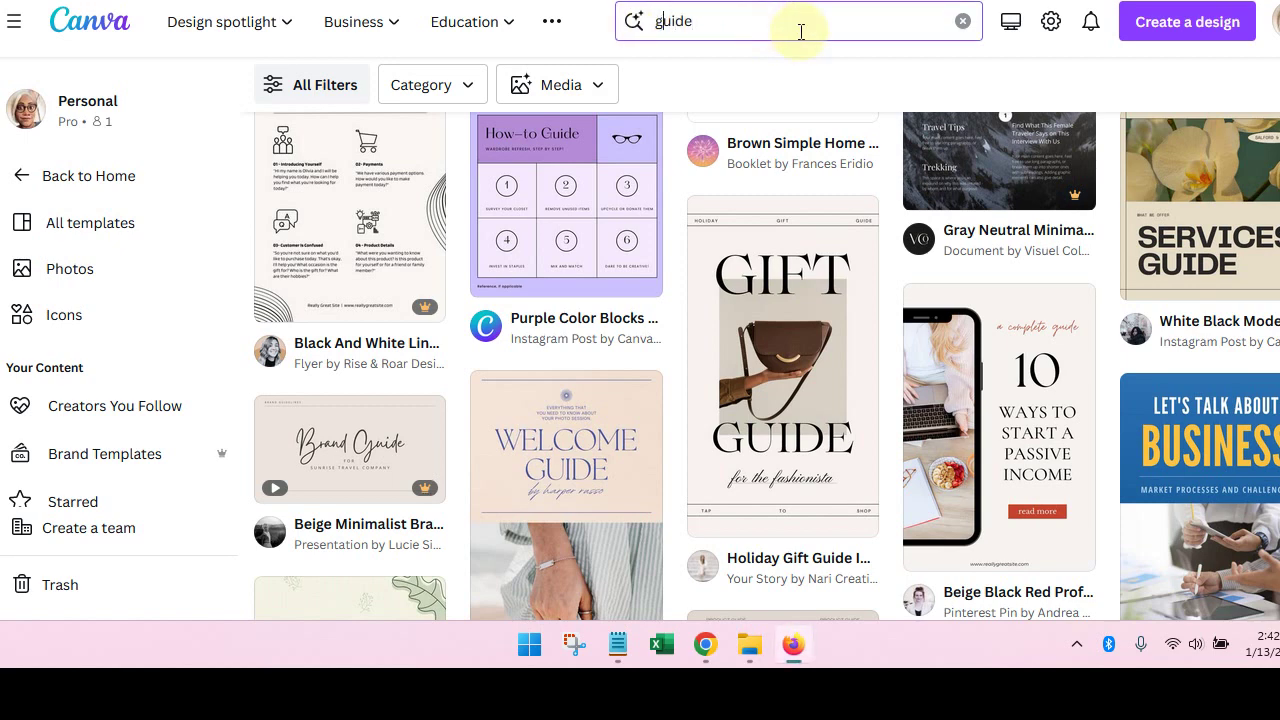
type("gift")
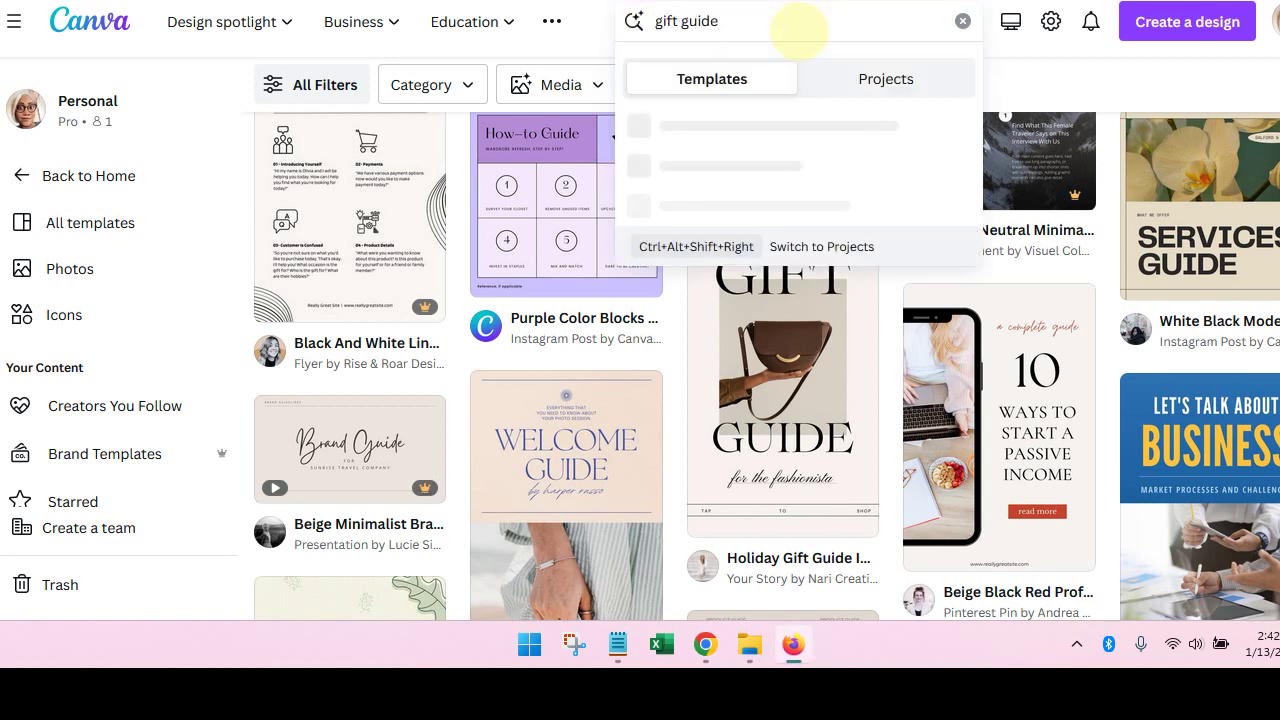
key("Return")
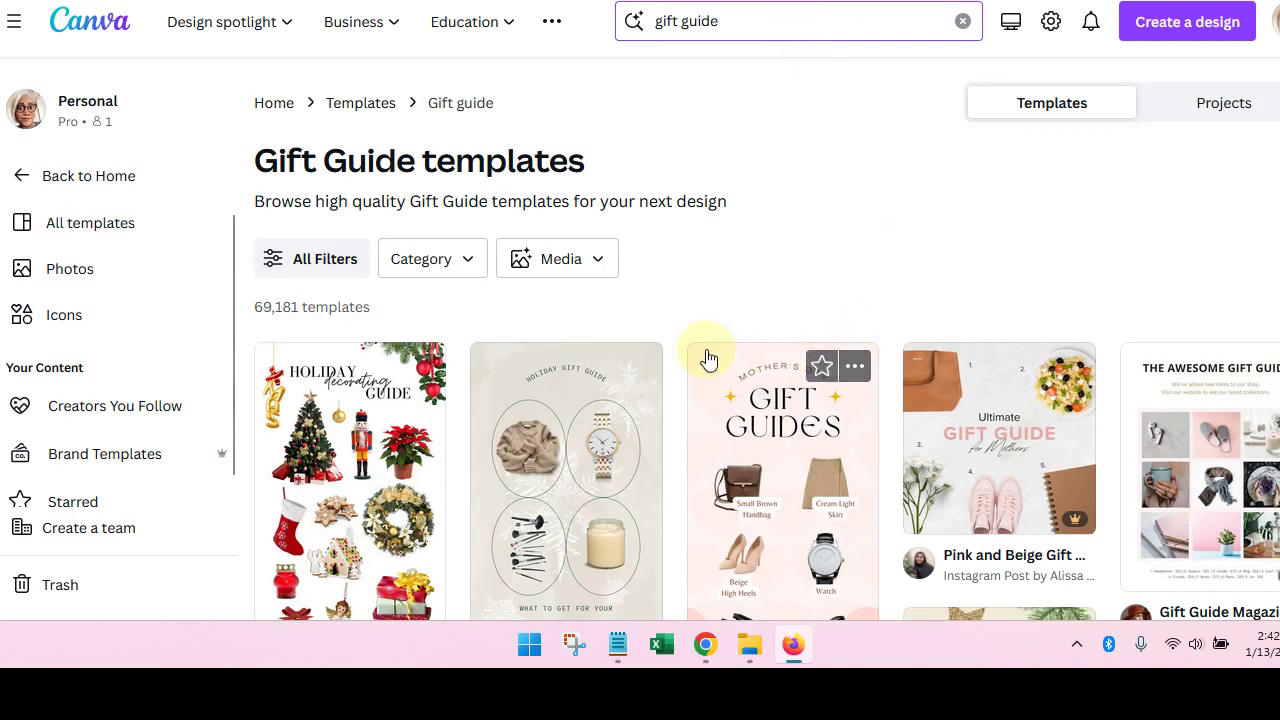
- Choose the Holiday Gift Guide Instagram Story template from the results and open it for customizing
scroll(866, 409, "down", 3)
scroll(866, 409, "up", 1)
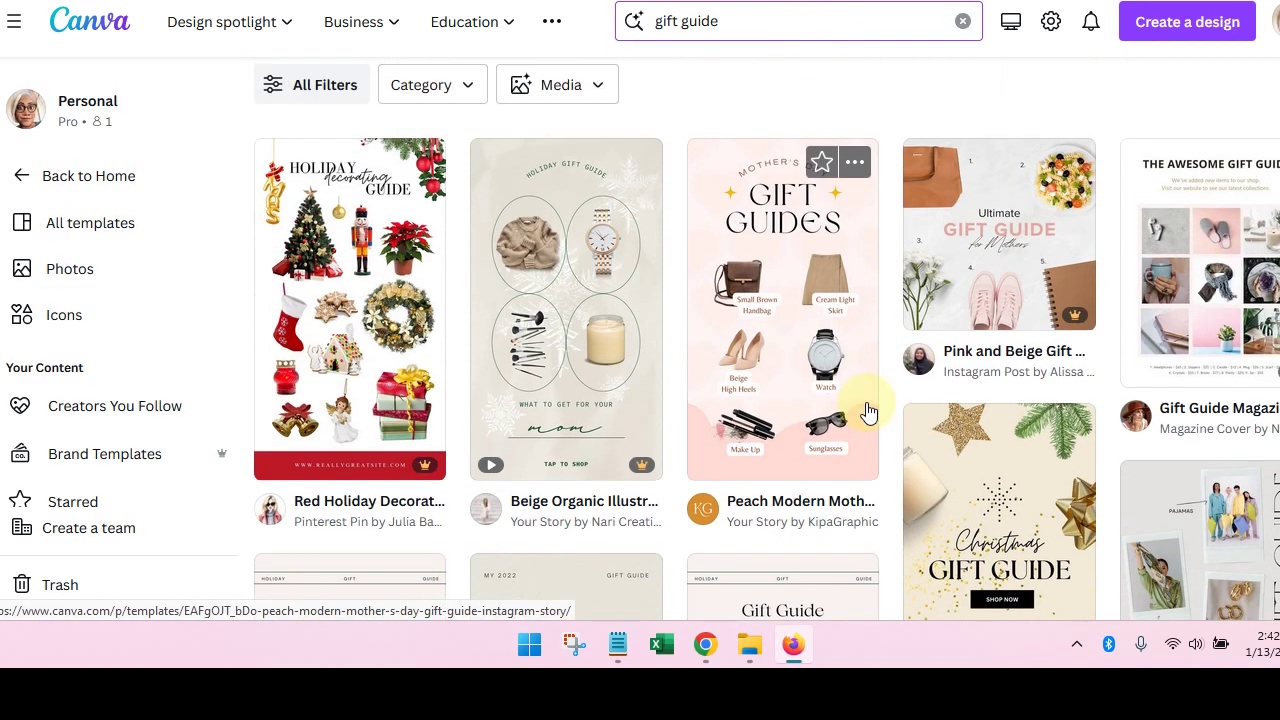
scroll(866, 409, "down", 3)
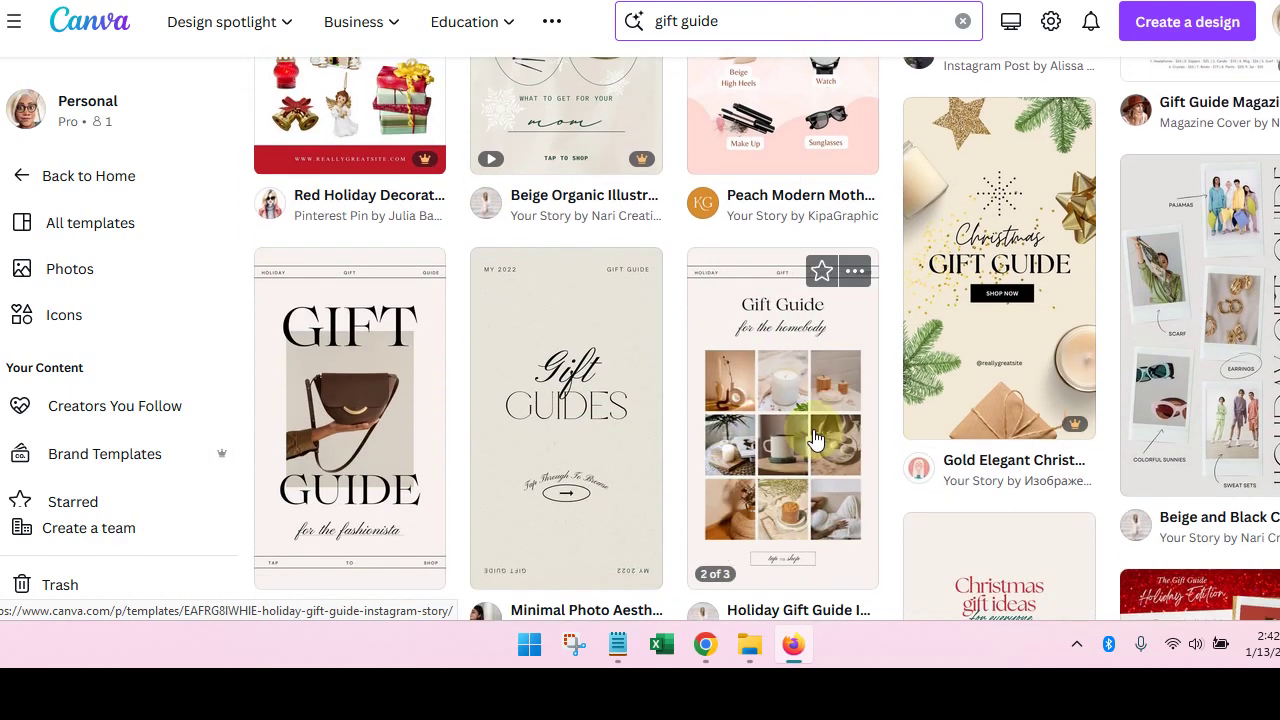
left_click(757, 418)
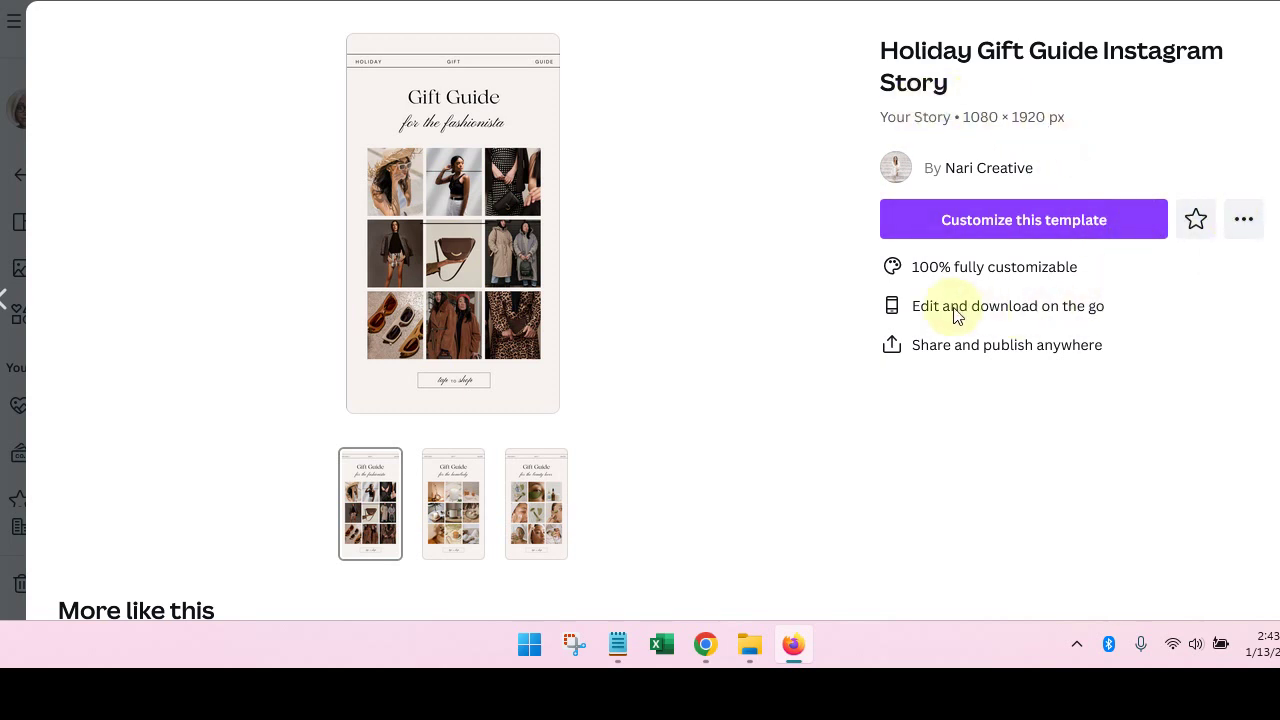
left_click(1246, 222)
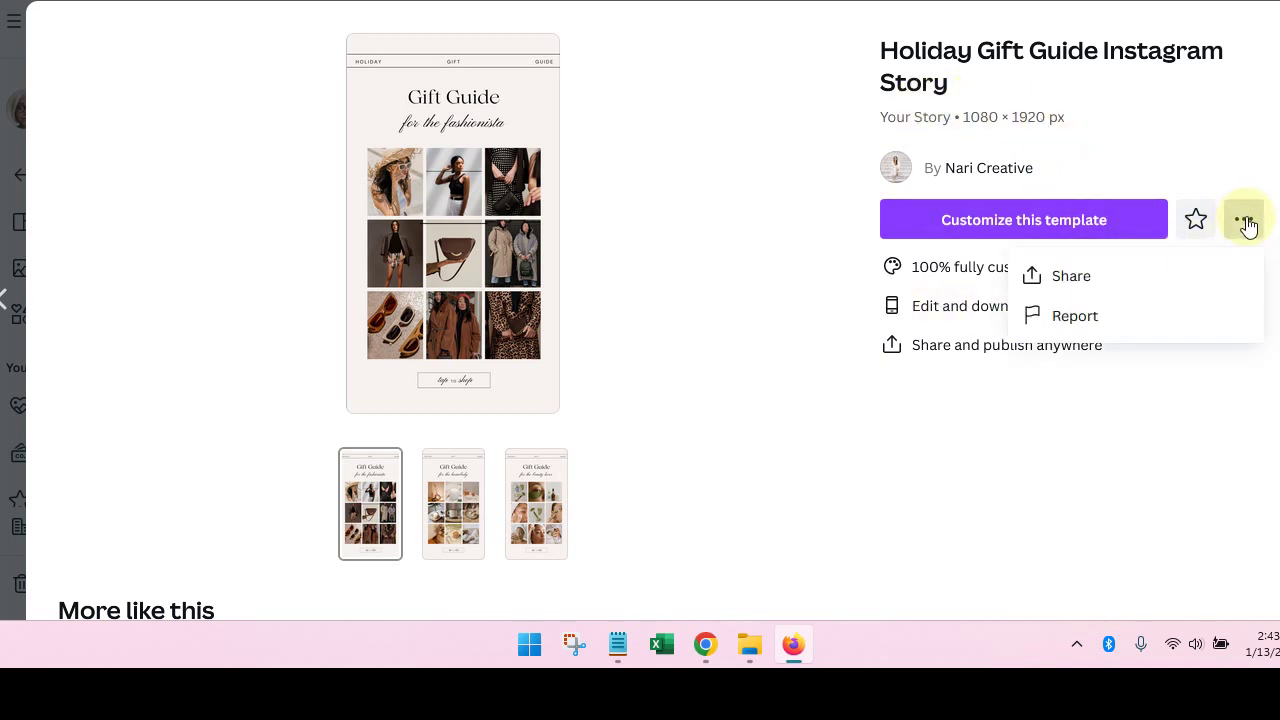
left_click(990, 230)
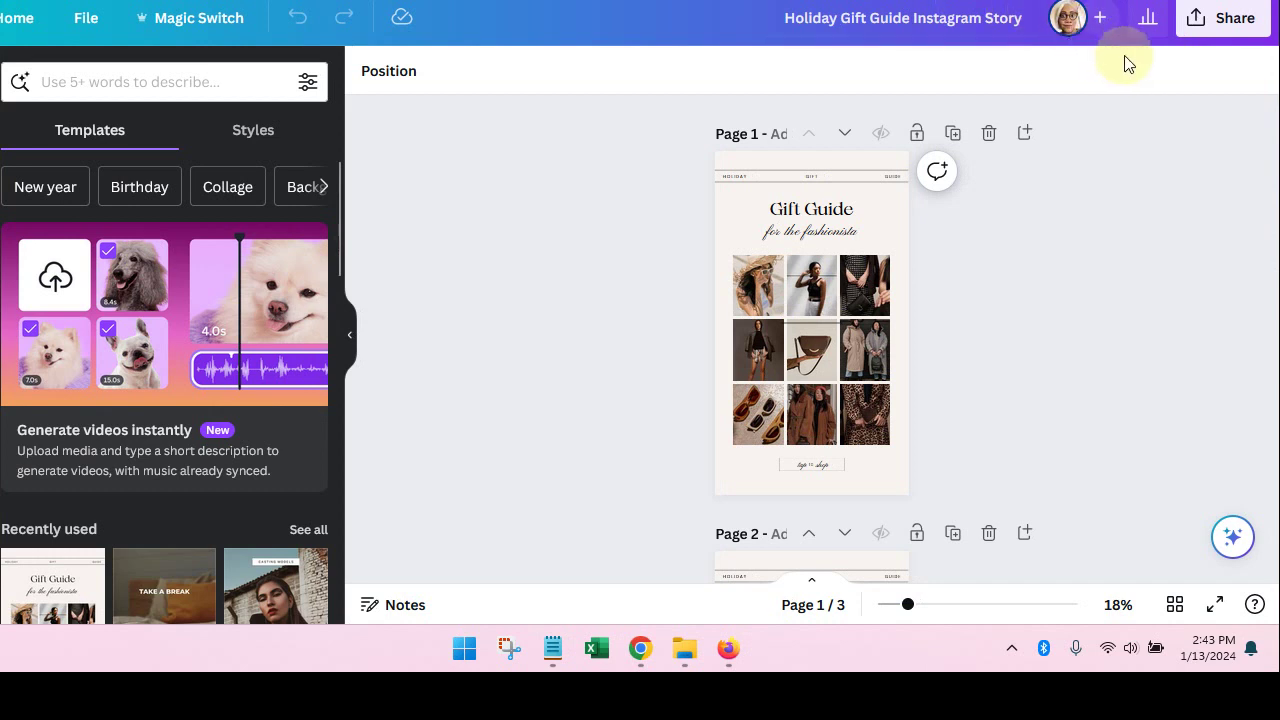
- Bring up the full list of sharing and publishing options for the Holiday Gift Guide design
left_click(1230, 22)
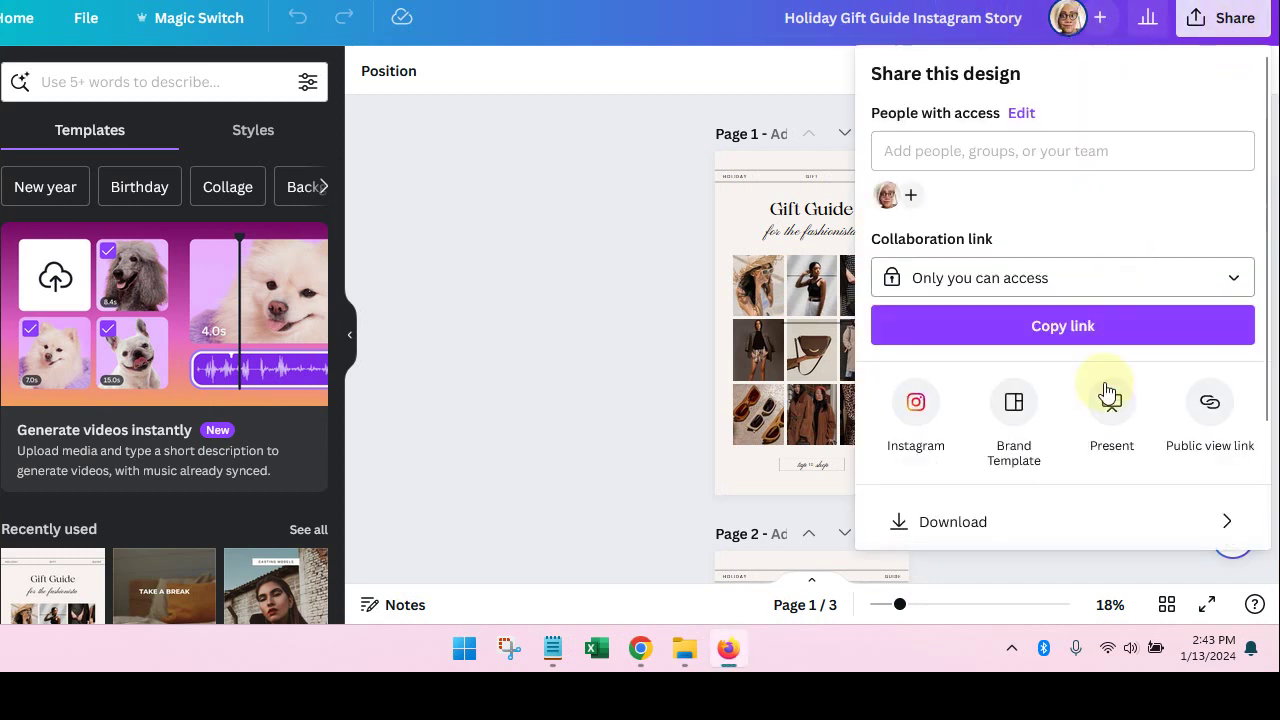
scroll(1108, 398, "down", 1)
scroll(1106, 402, "down", 1)
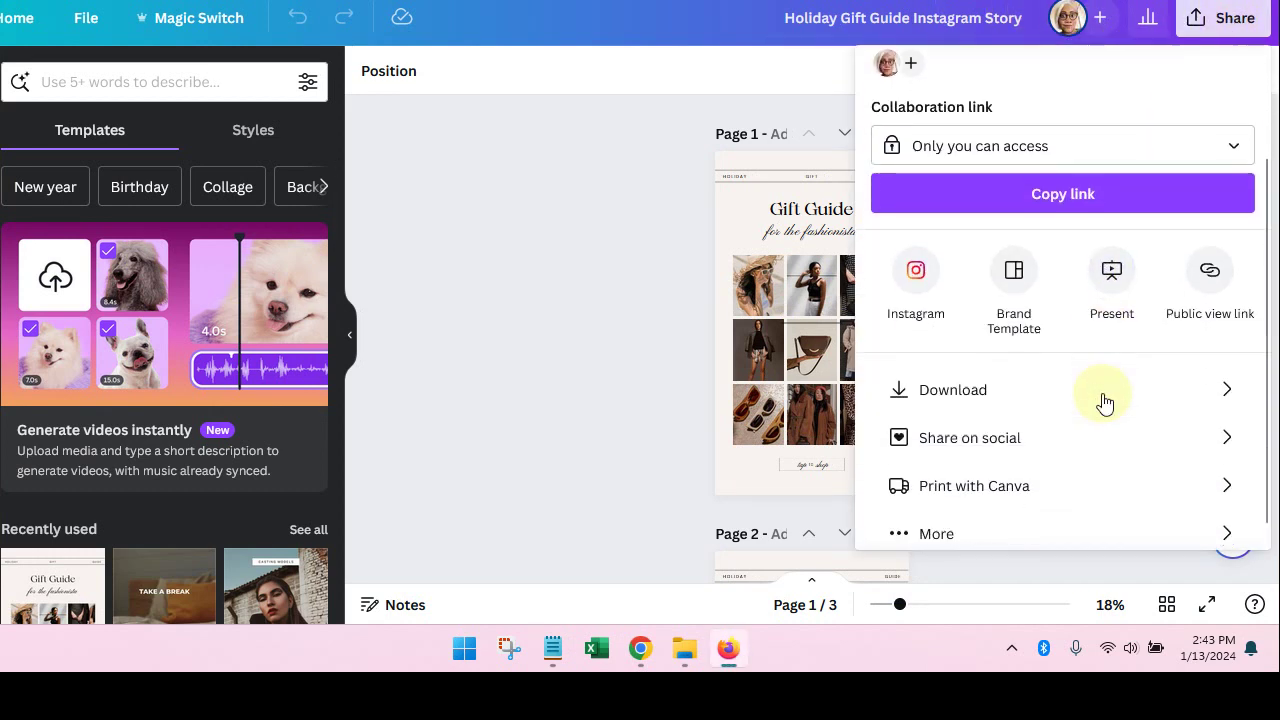
scroll(1104, 402, "down", 1)
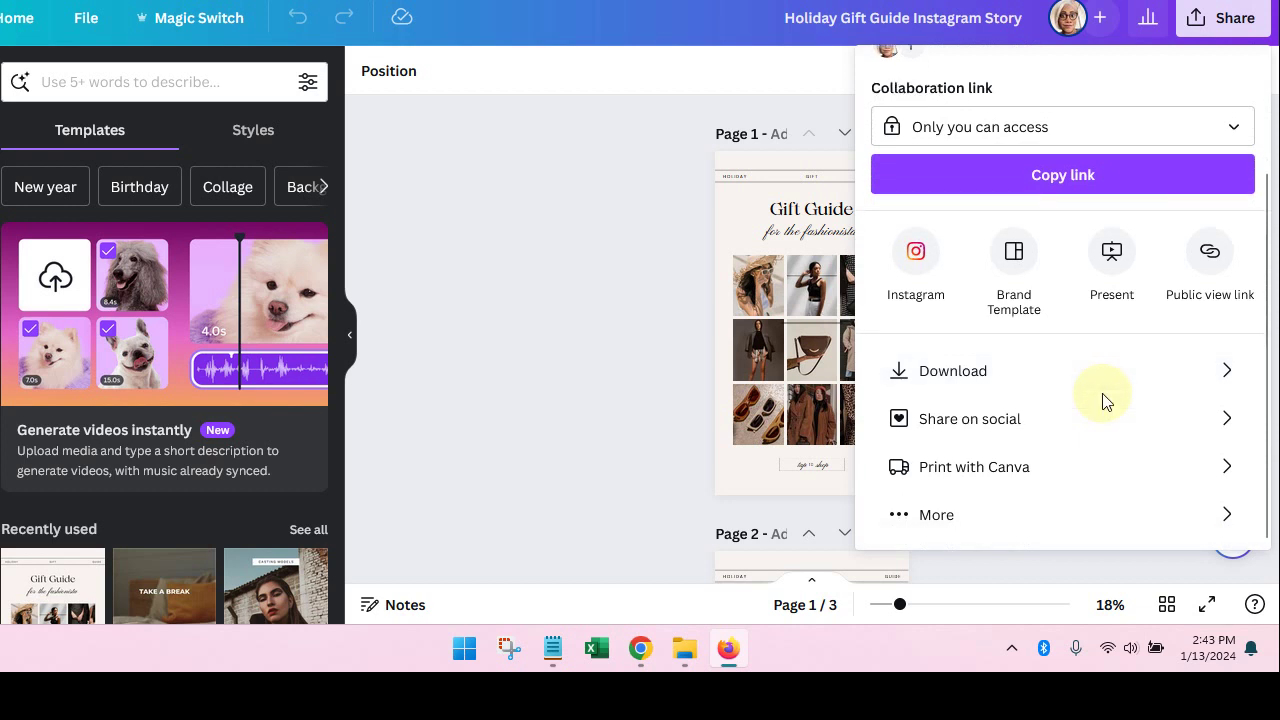
scroll(1104, 400, "up", 2)
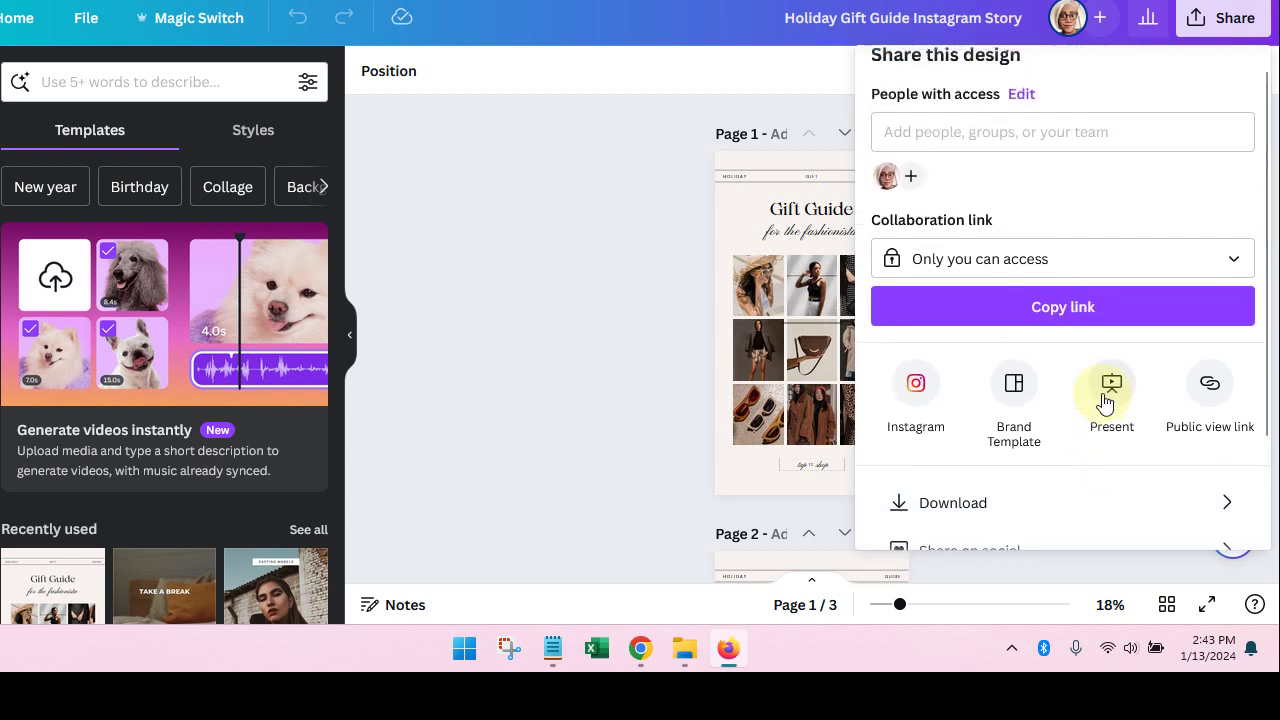
scroll(1108, 388, "down", 2)
scroll(1106, 400, "up", 2)
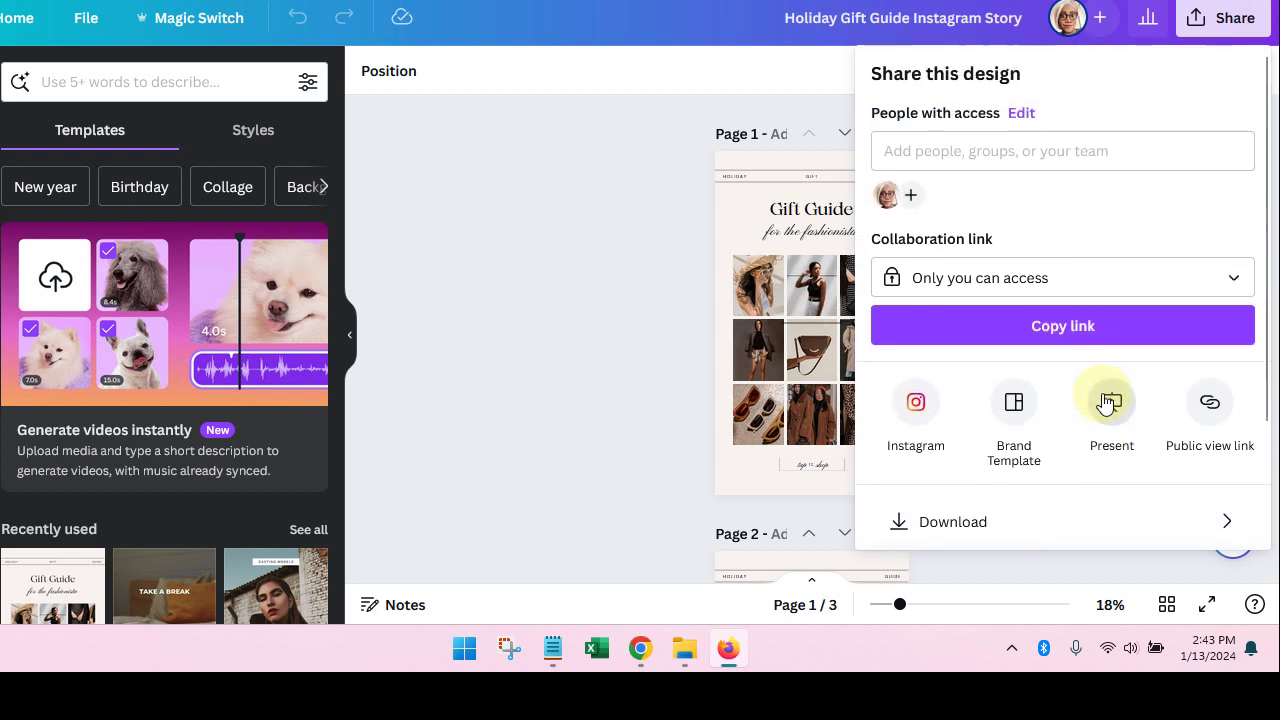
scroll(1104, 402, "down", 3)
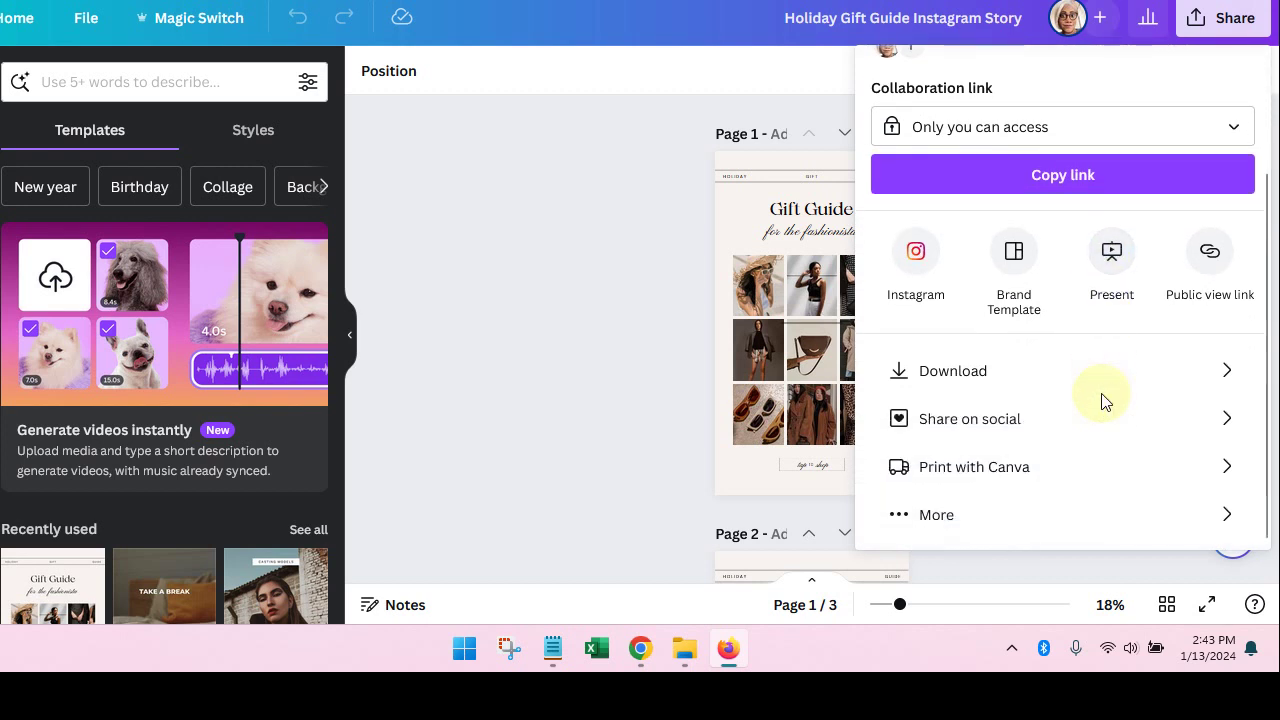
left_click(1020, 505)
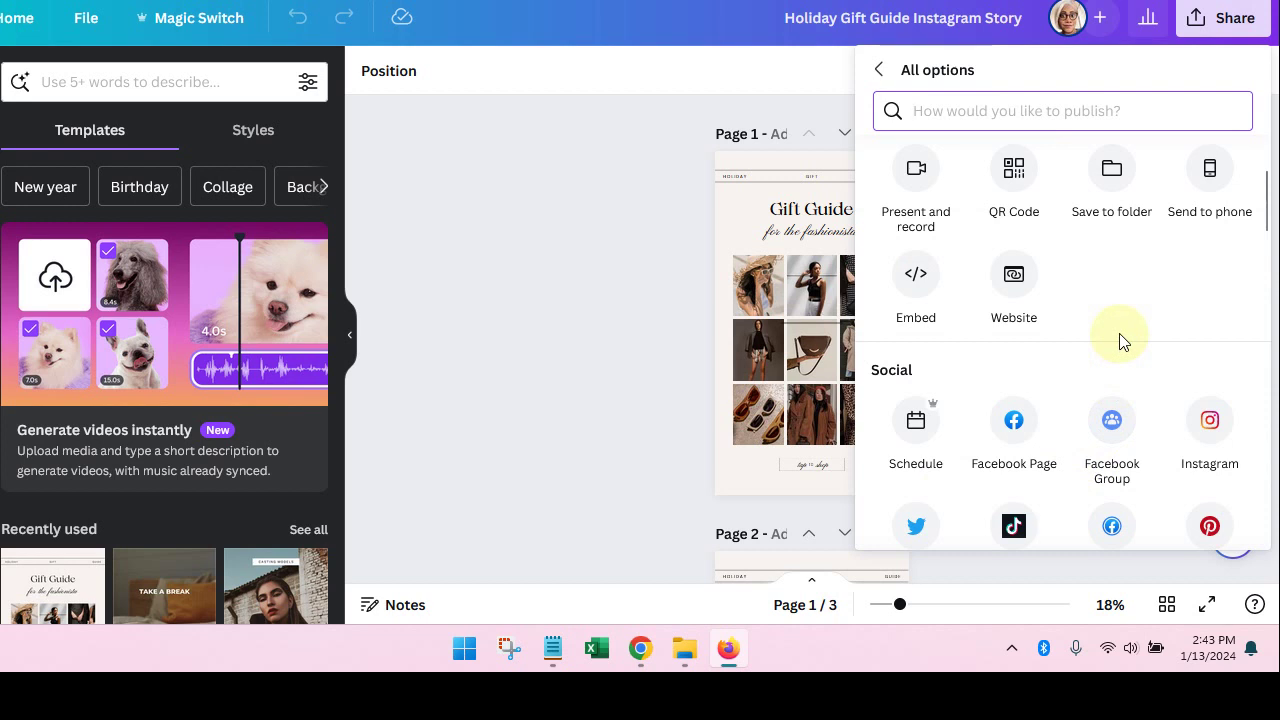
- Create a template link for the Holiday Gift Guide design and copy it
scroll(1120, 336, "up", 3)
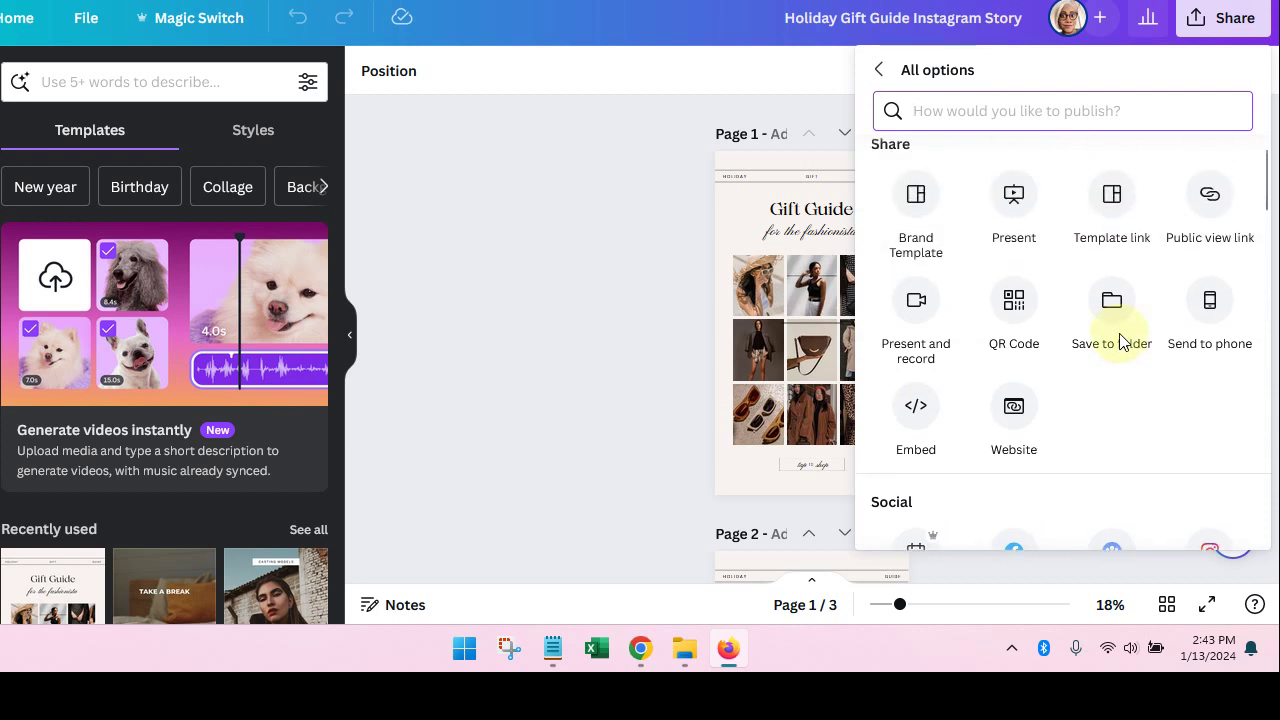
left_click(1113, 193)
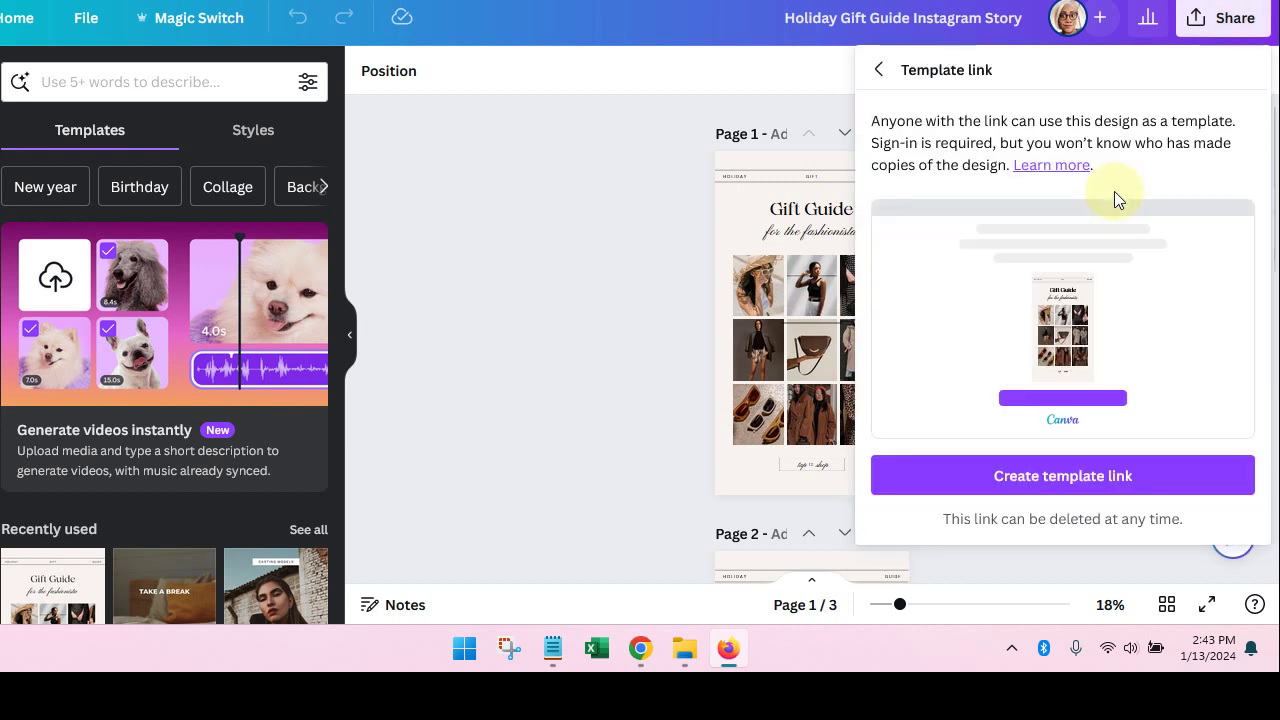
left_click(1137, 478)
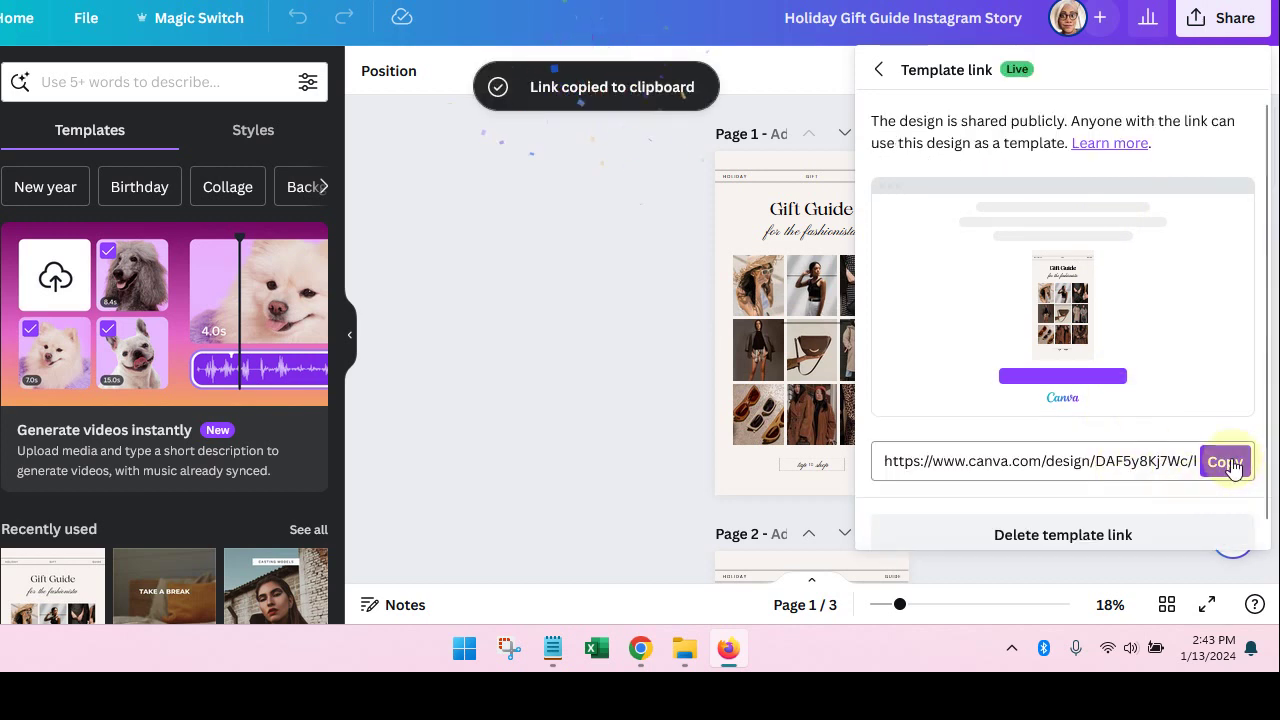
left_click(1230, 463)
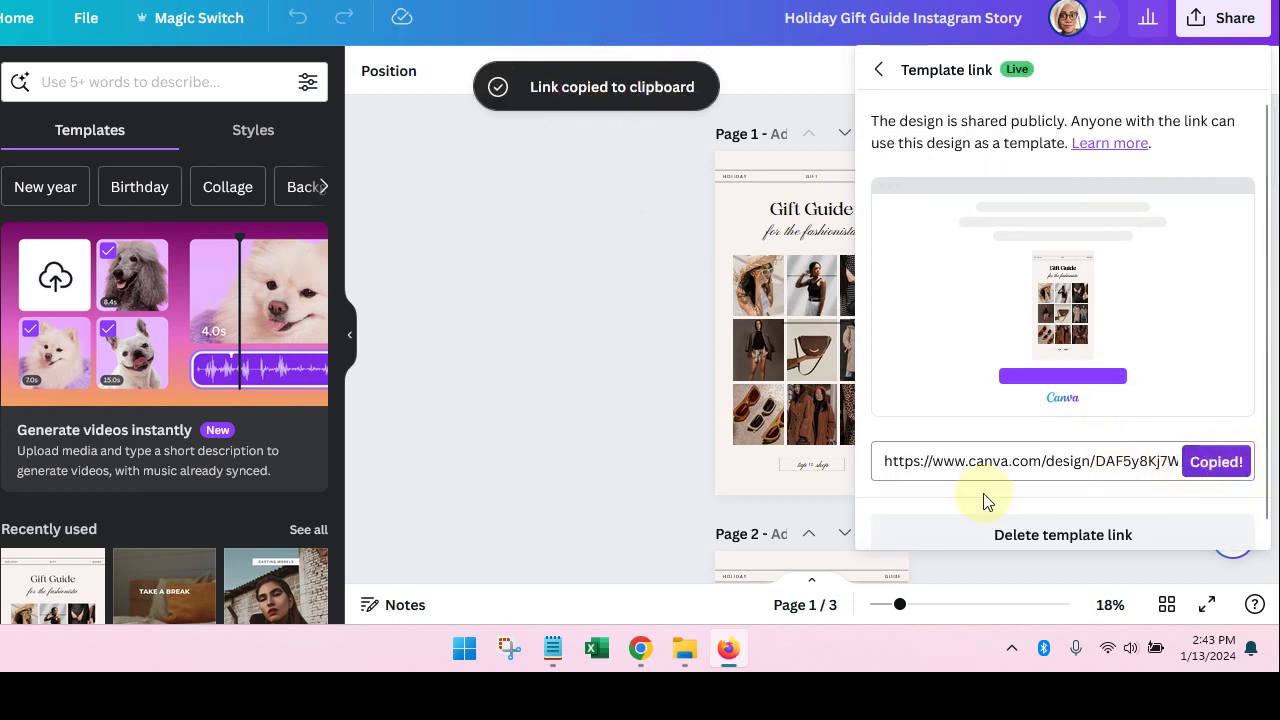
- Switch to Notepad and paste the copied template link into a new blank note
left_click(558, 647)
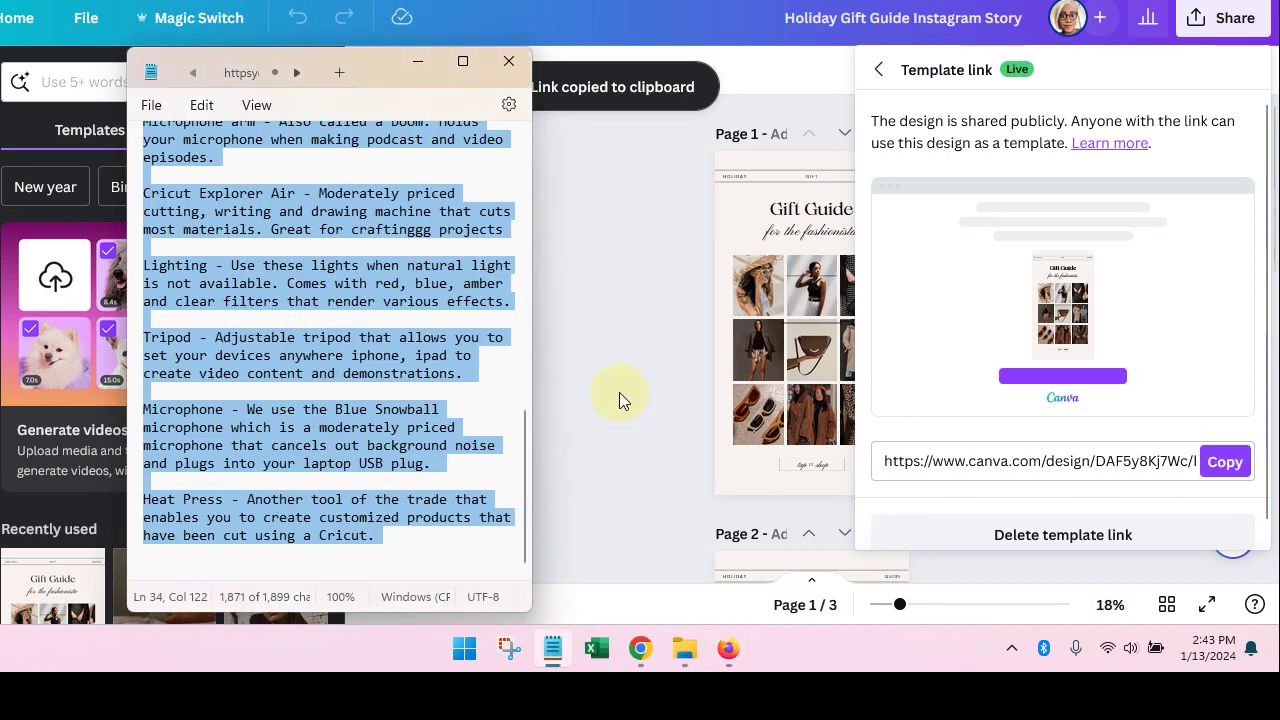
left_click(341, 76)
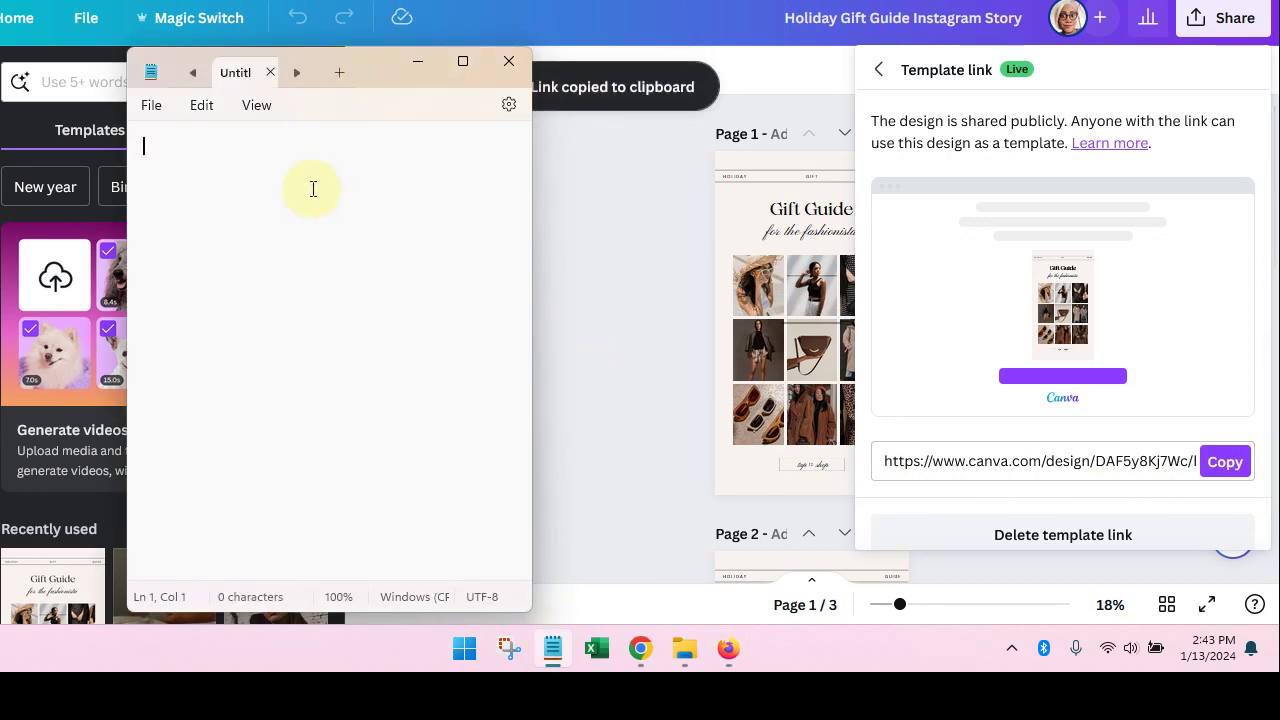
key("ctrl+v")
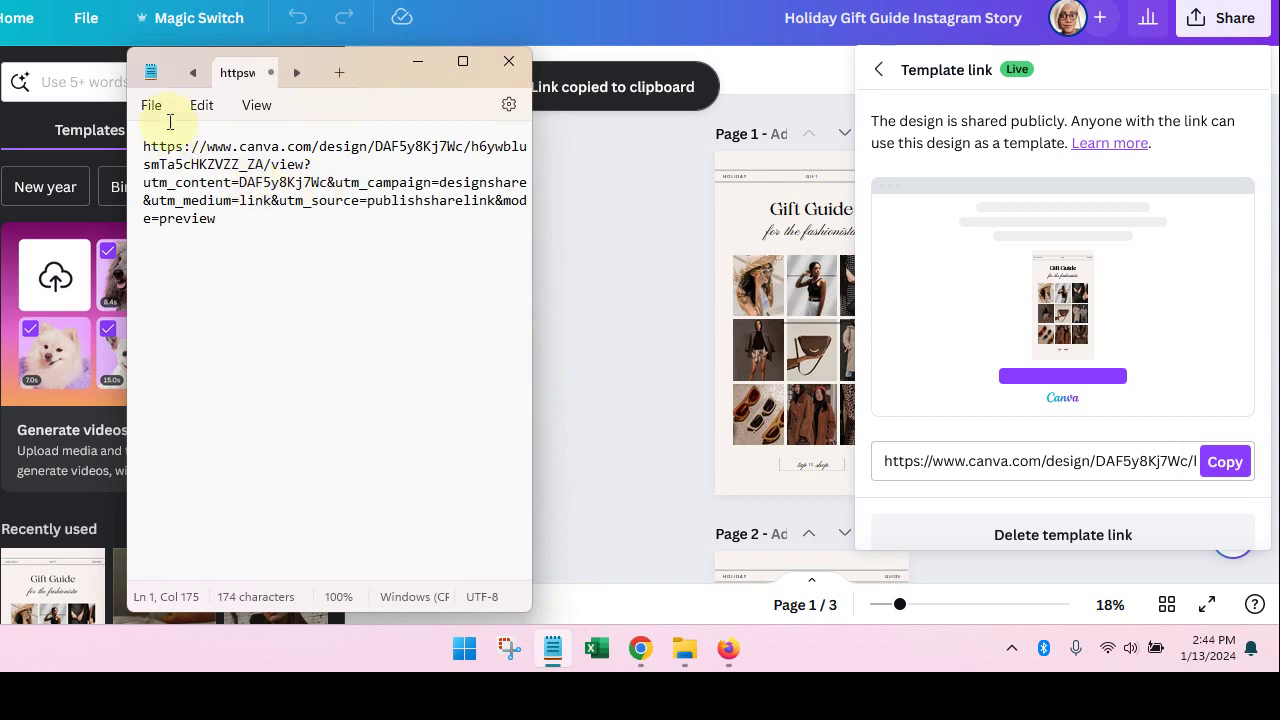
- Add the heading "Holiday Gift Guide Template" on its own line above the link, and minimize Notepad
left_click(143, 146)
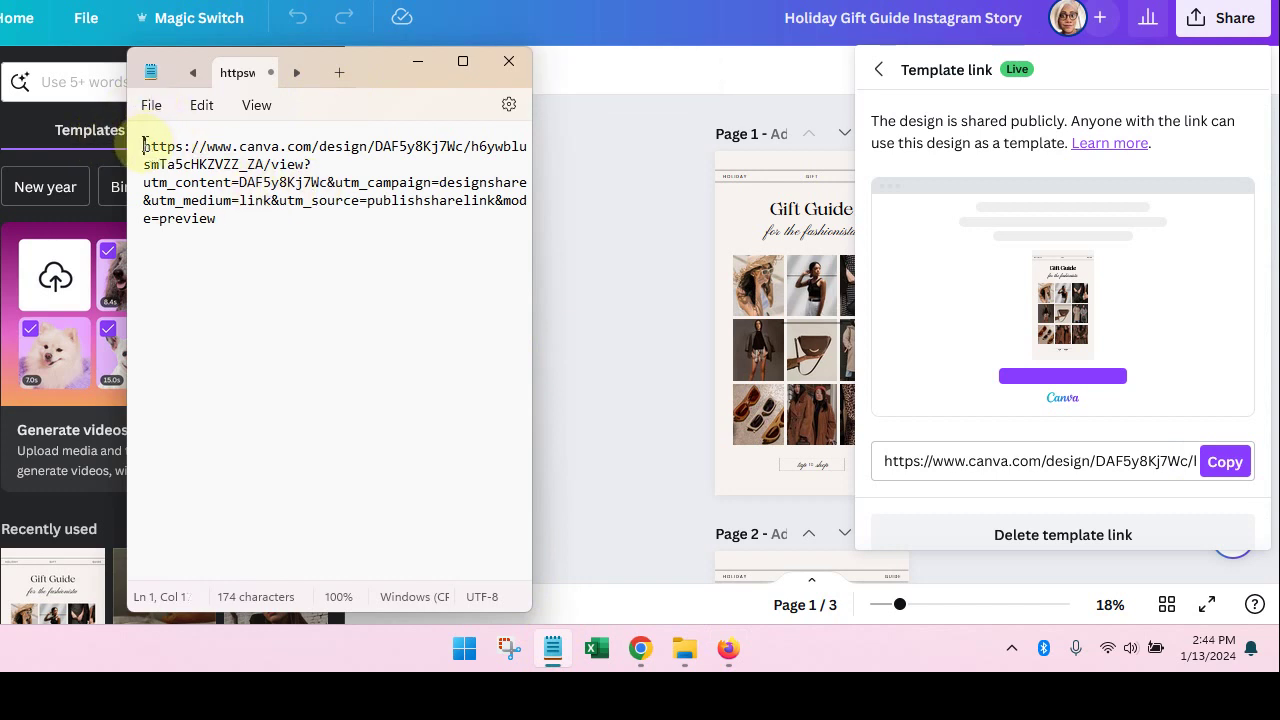
type("Holiday G")
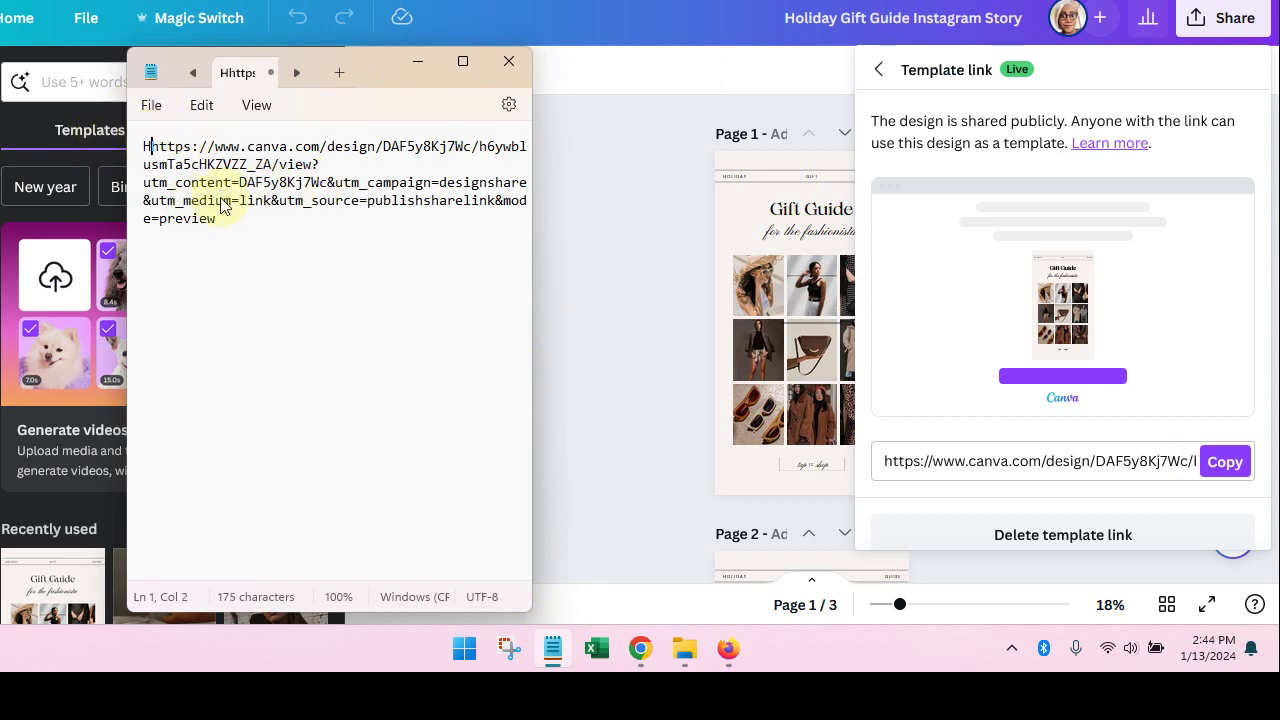
type("ift Guide ")
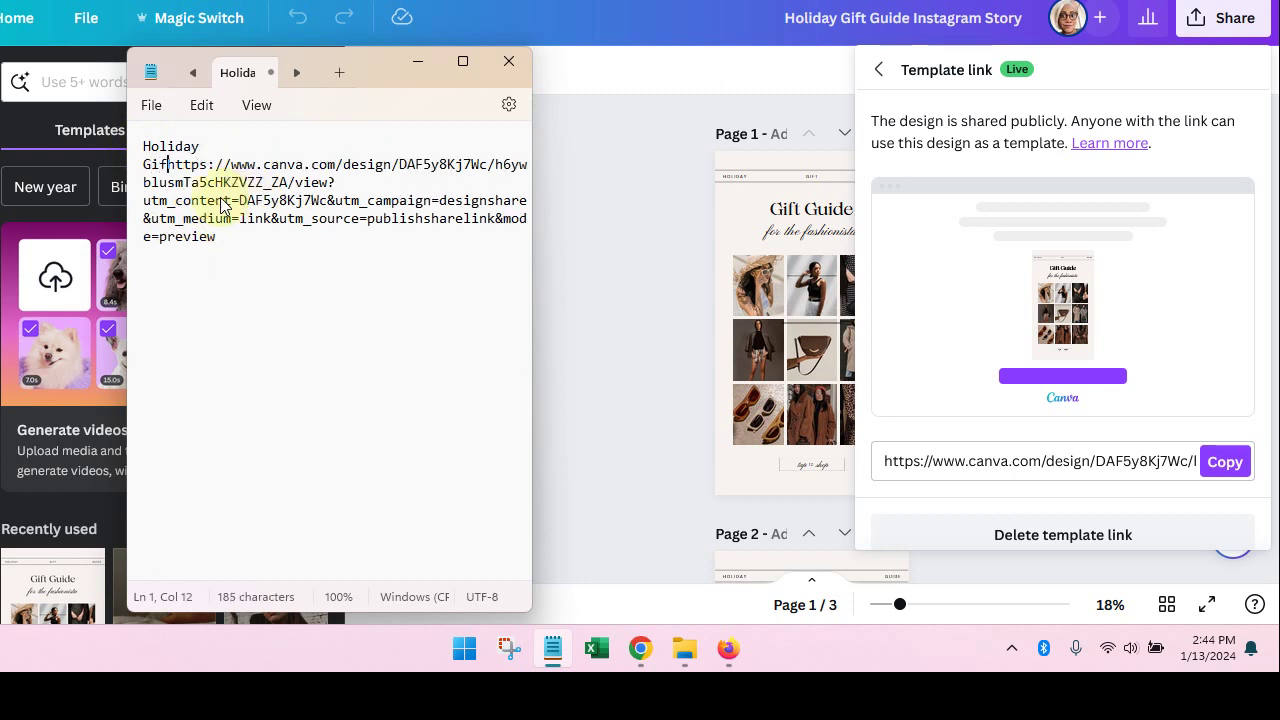
type("Templat")
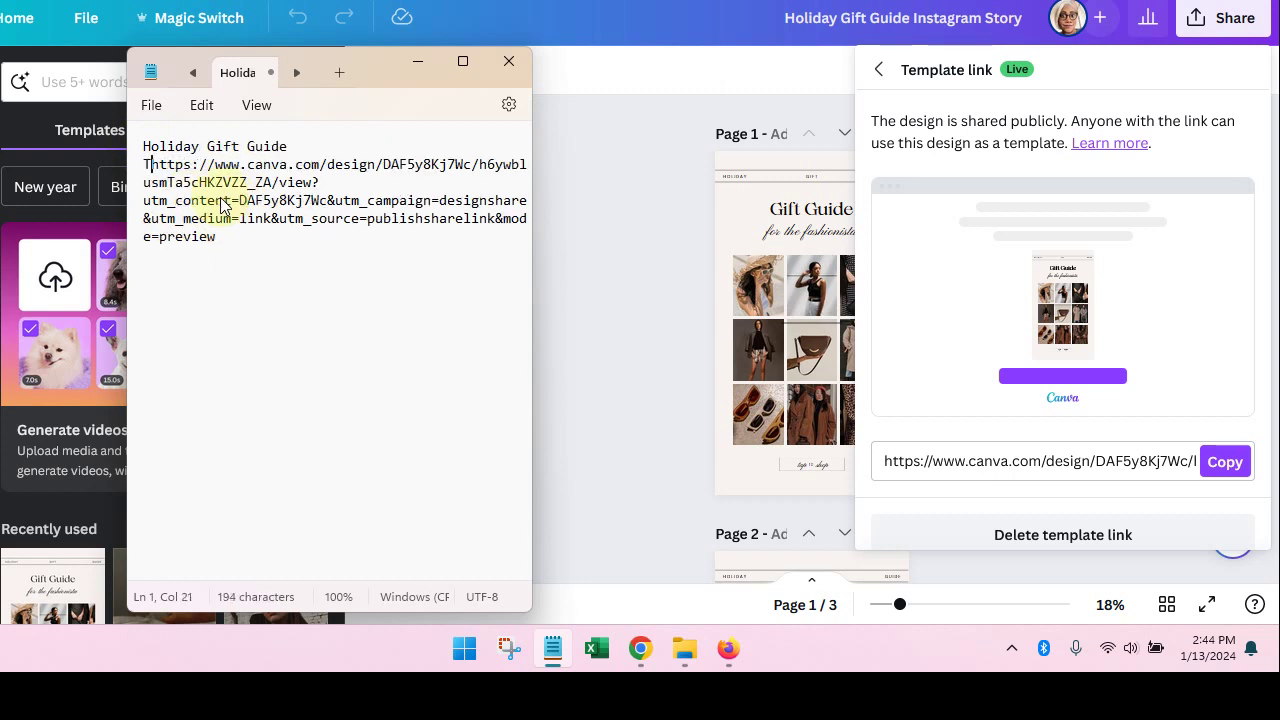
type("e")
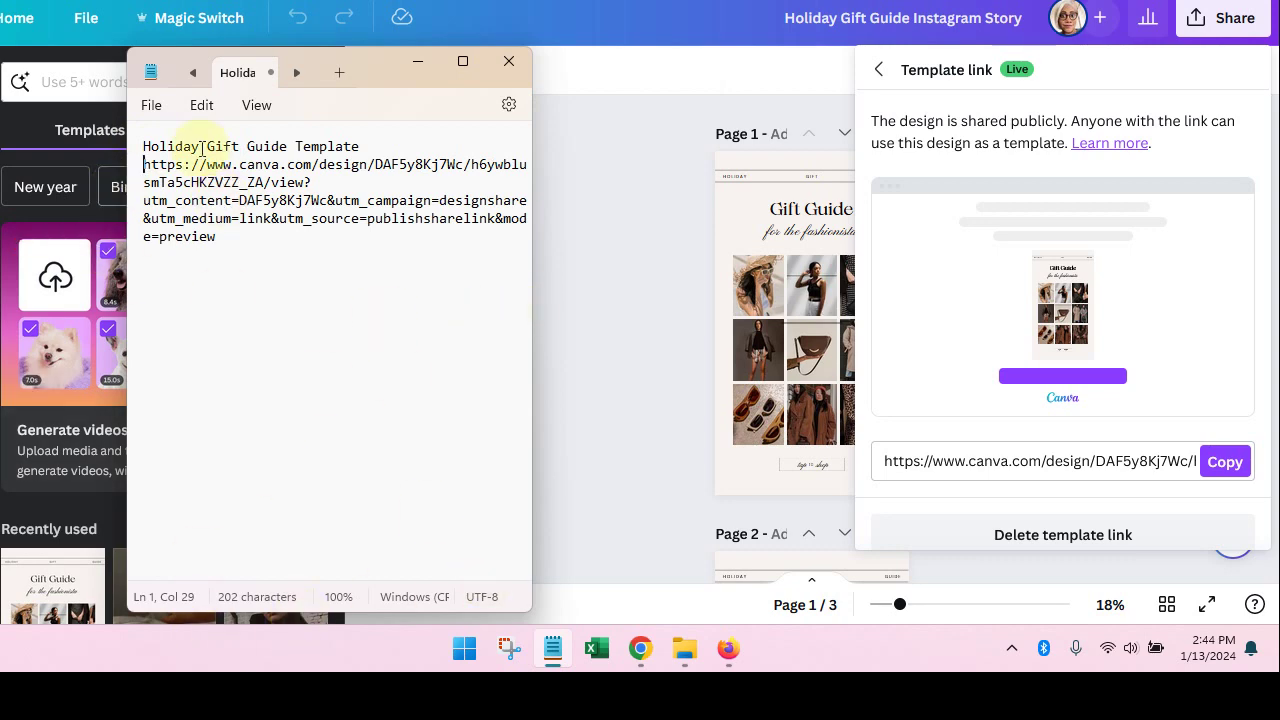
left_click(415, 61)
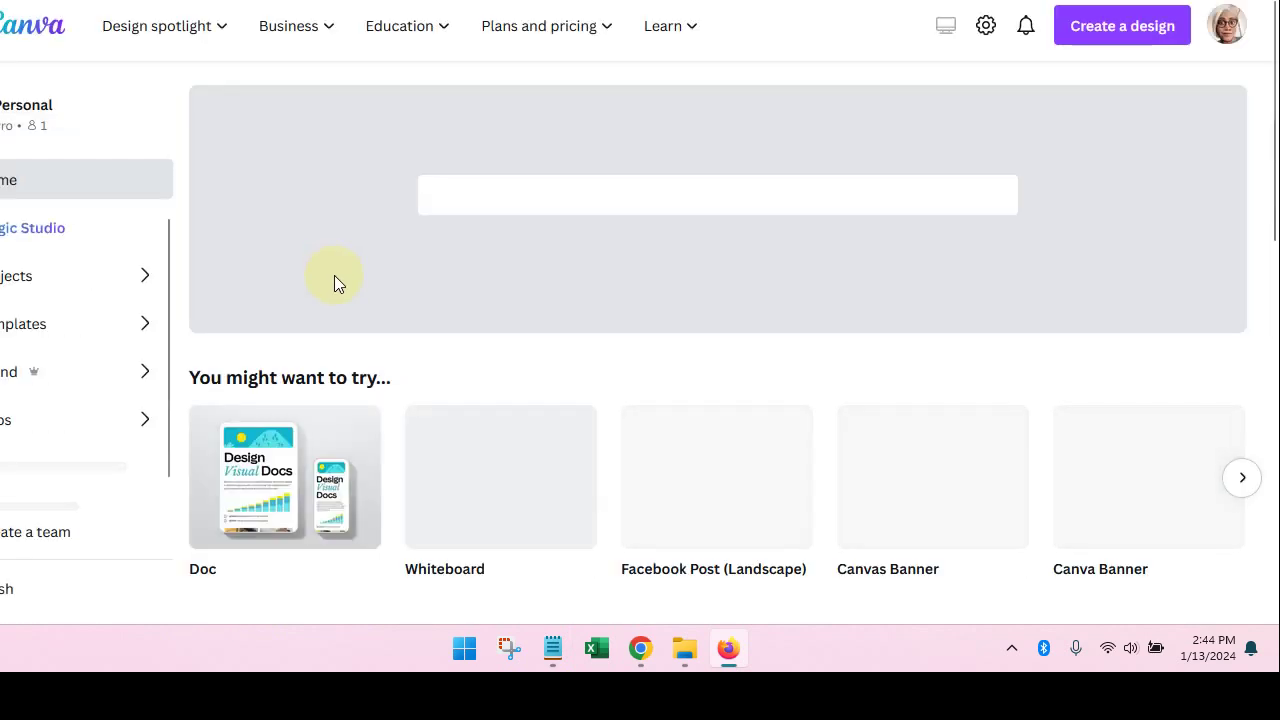
- Open the Equipment Guide (Spiral Notebook) from the recent designs and dismiss its notebook printing offer
scroll(335, 279, "down", 2)
scroll(334, 285, "down", 3)
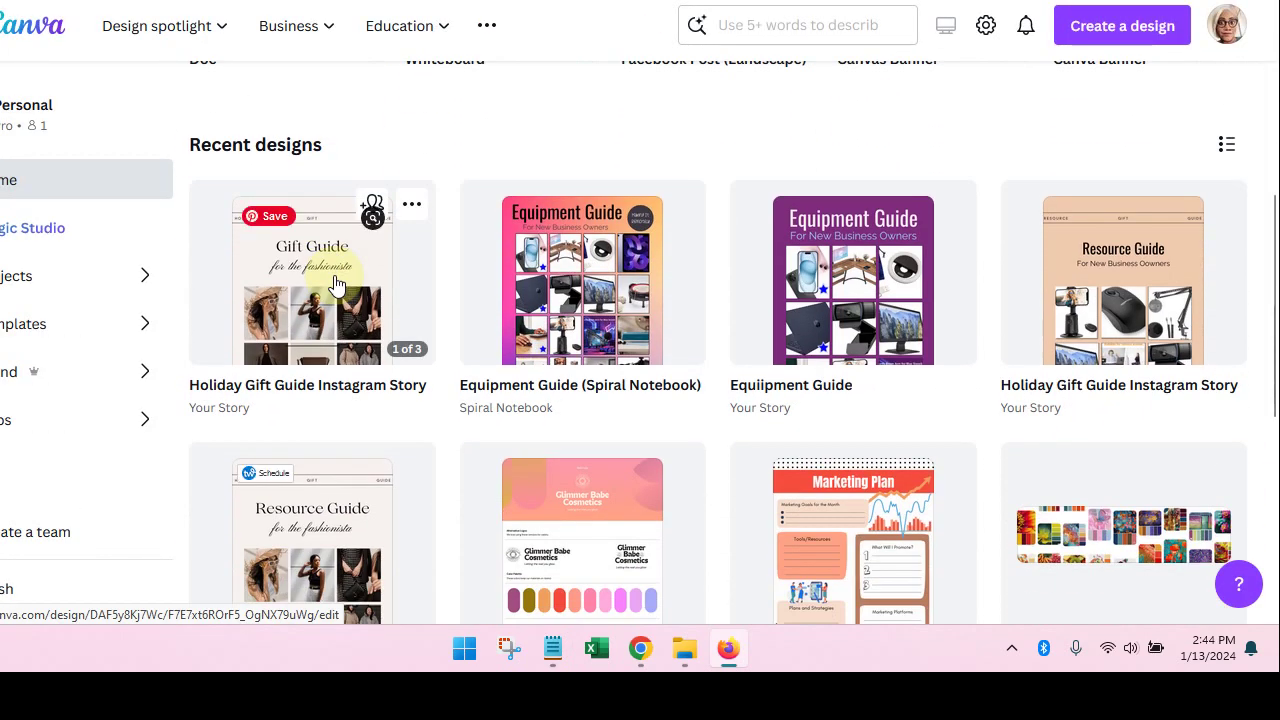
left_click(565, 300)
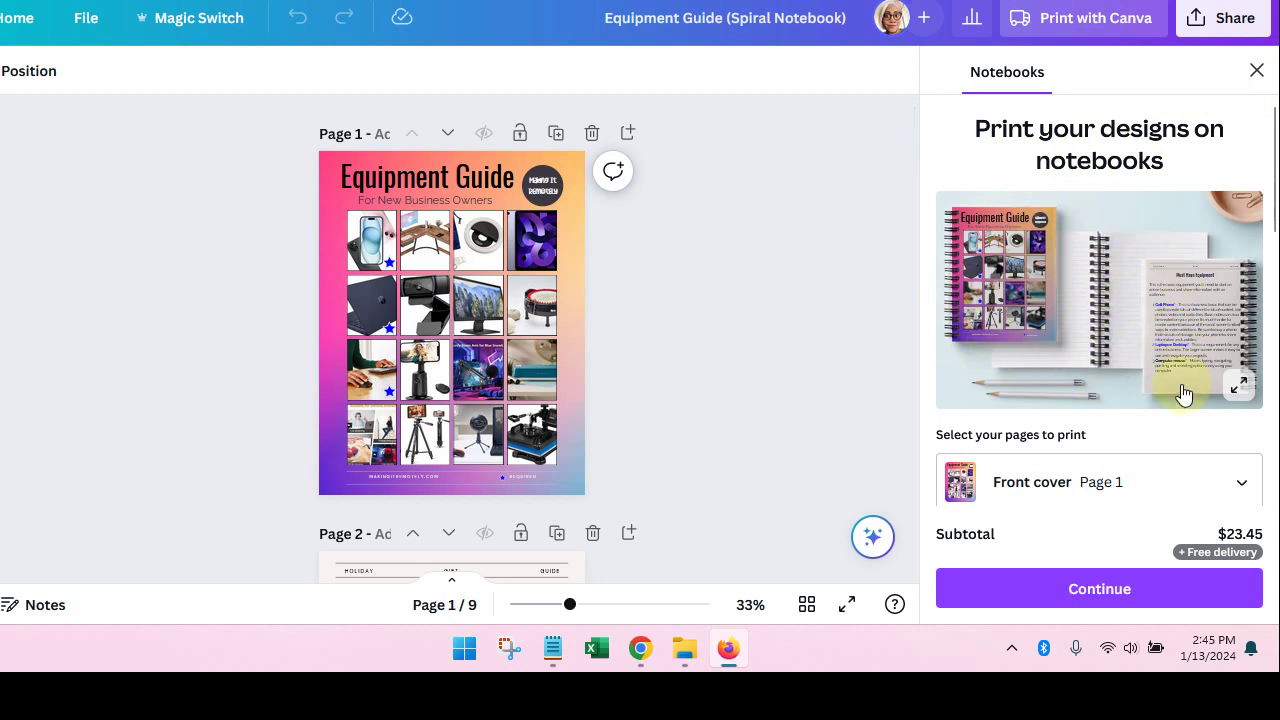
left_click(1257, 71)
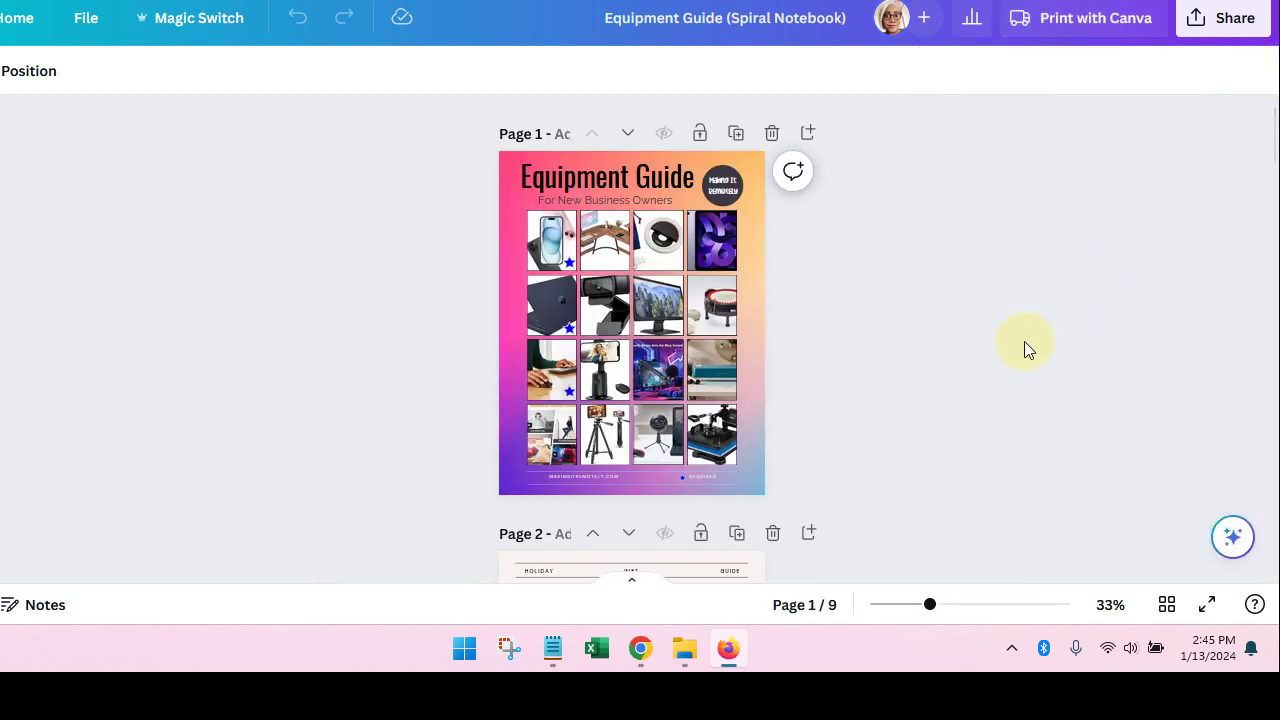
- Enlarge the view to 61% and examine the Must Have Equipment list on page 2 of the guide
scroll(1023, 342, "down", 4)
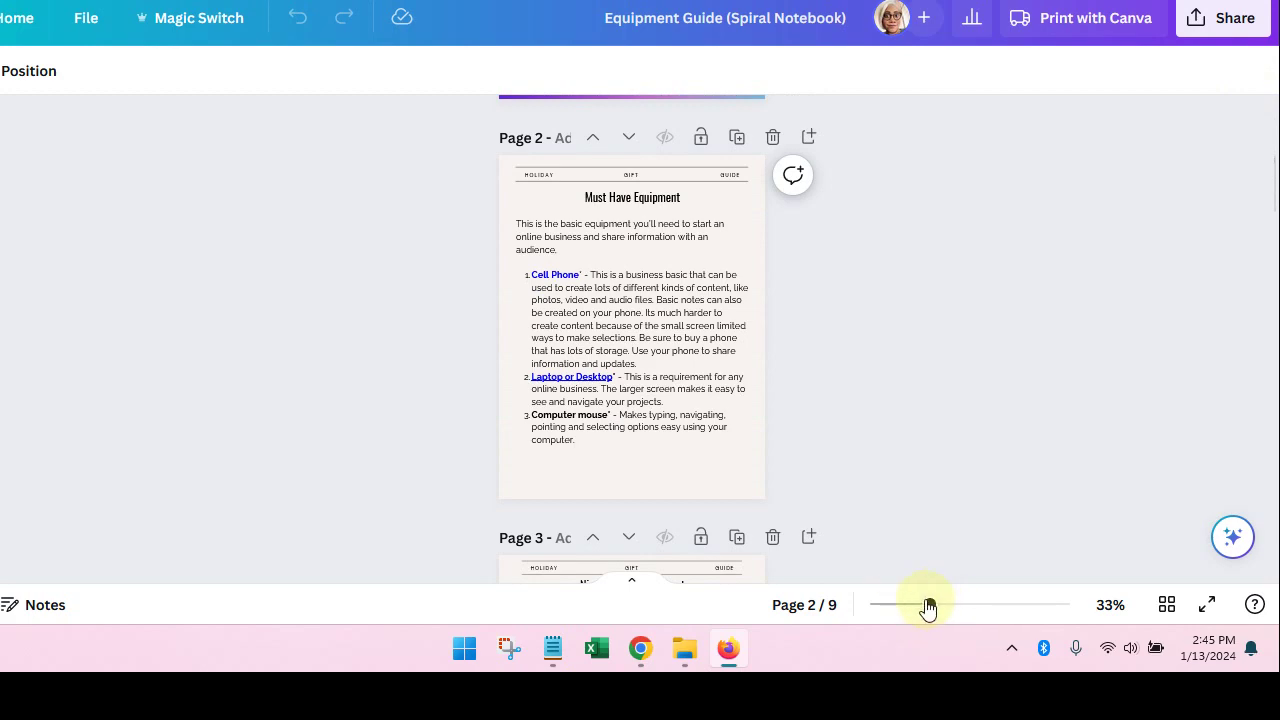
left_click_drag(933, 607, 963, 607)
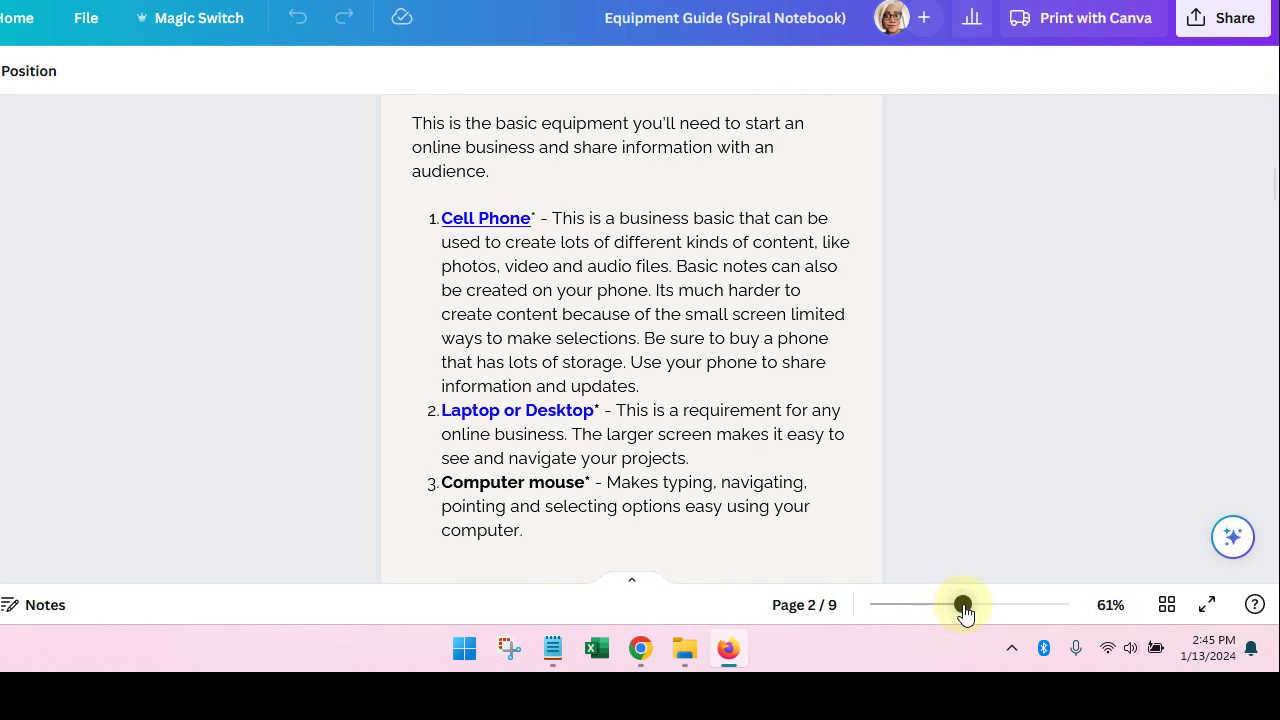
scroll(960, 450, "up", 3)
scroll(960, 450, "down", 1)
scroll(960, 458, "down", 1)
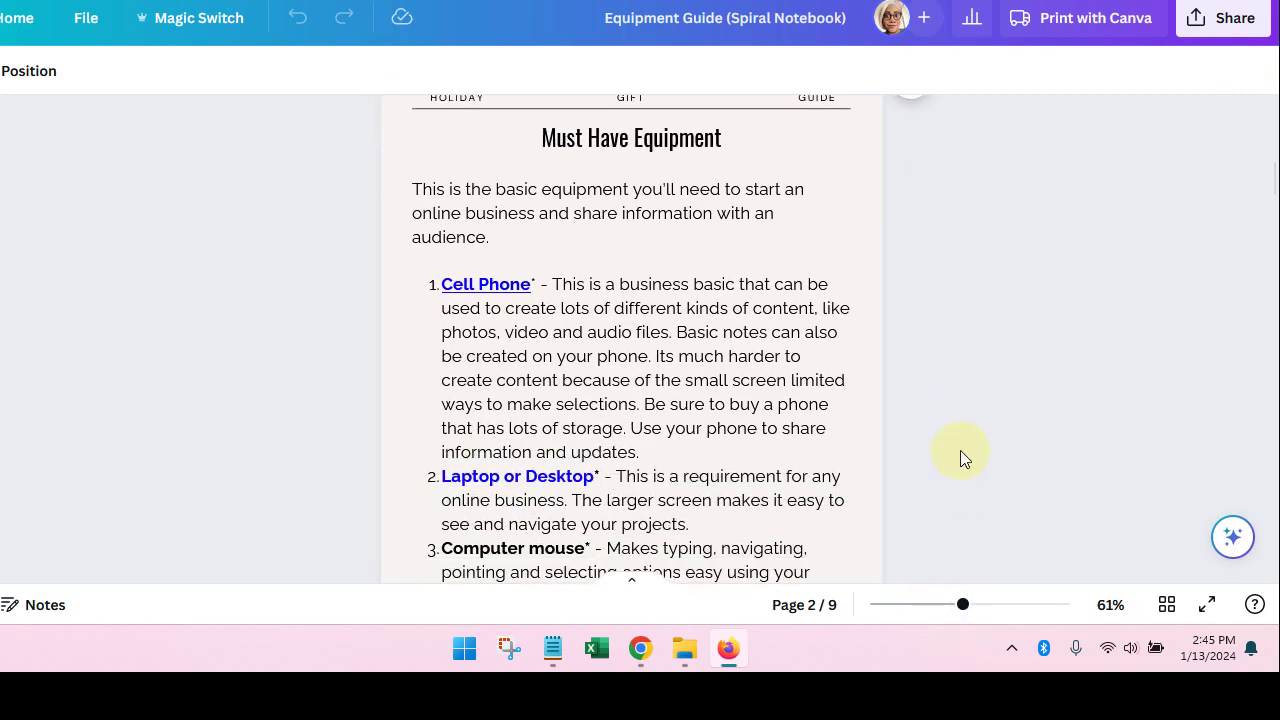
scroll(960, 458, "down", 1)
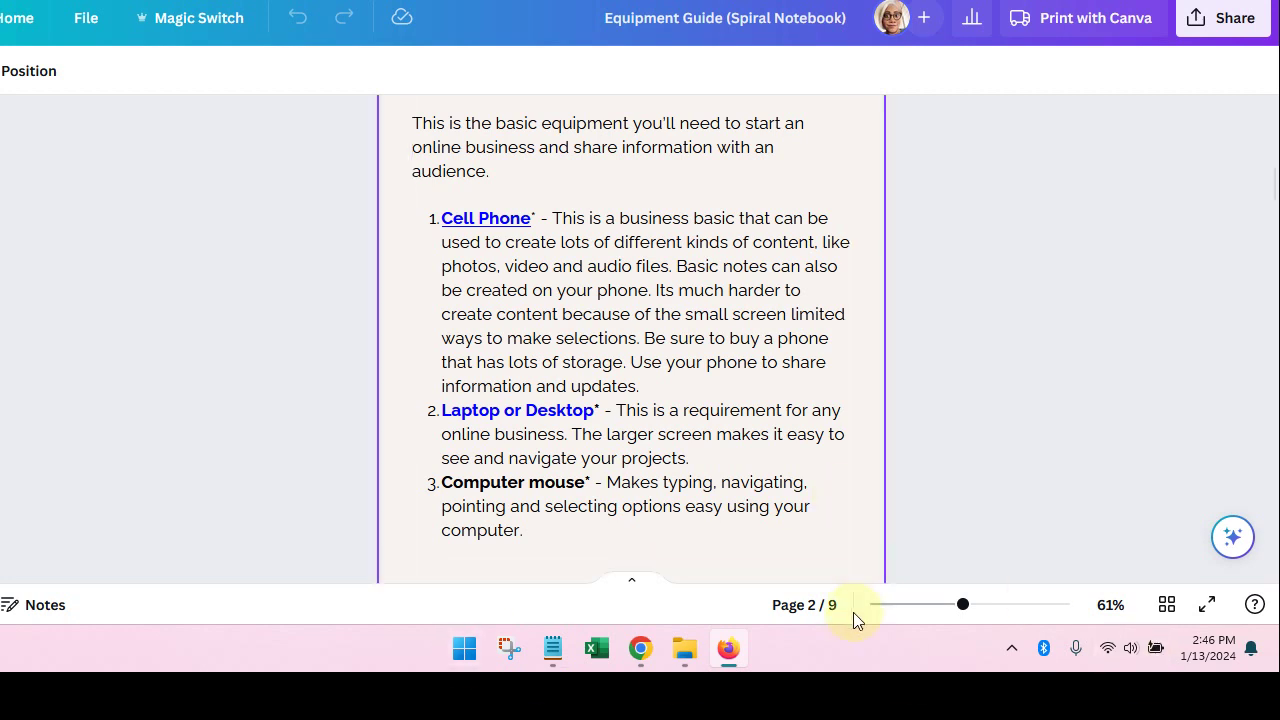
scroll(682, 537, "up", 1)
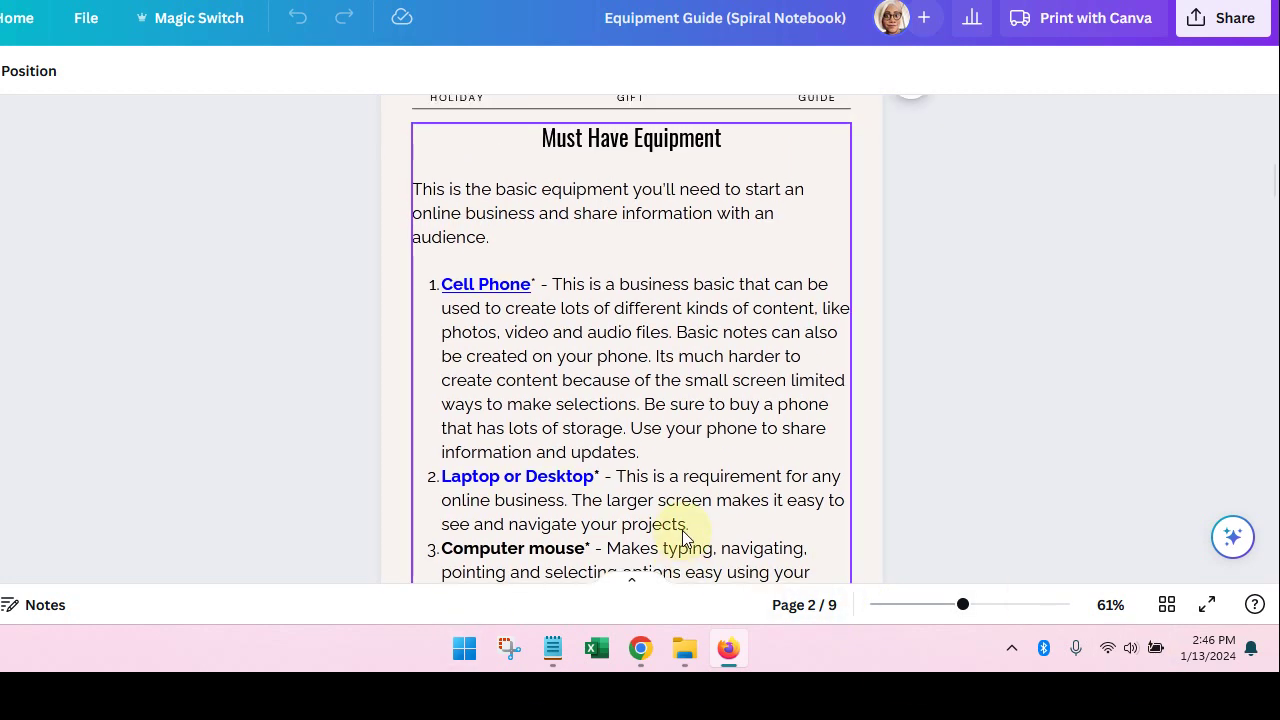
- Review the Nice to Have Equipment and Tools of the Trade pages, and return to the guide's cover page
scroll(682, 537, "down", 1)
scroll(682, 537, "down", 4)
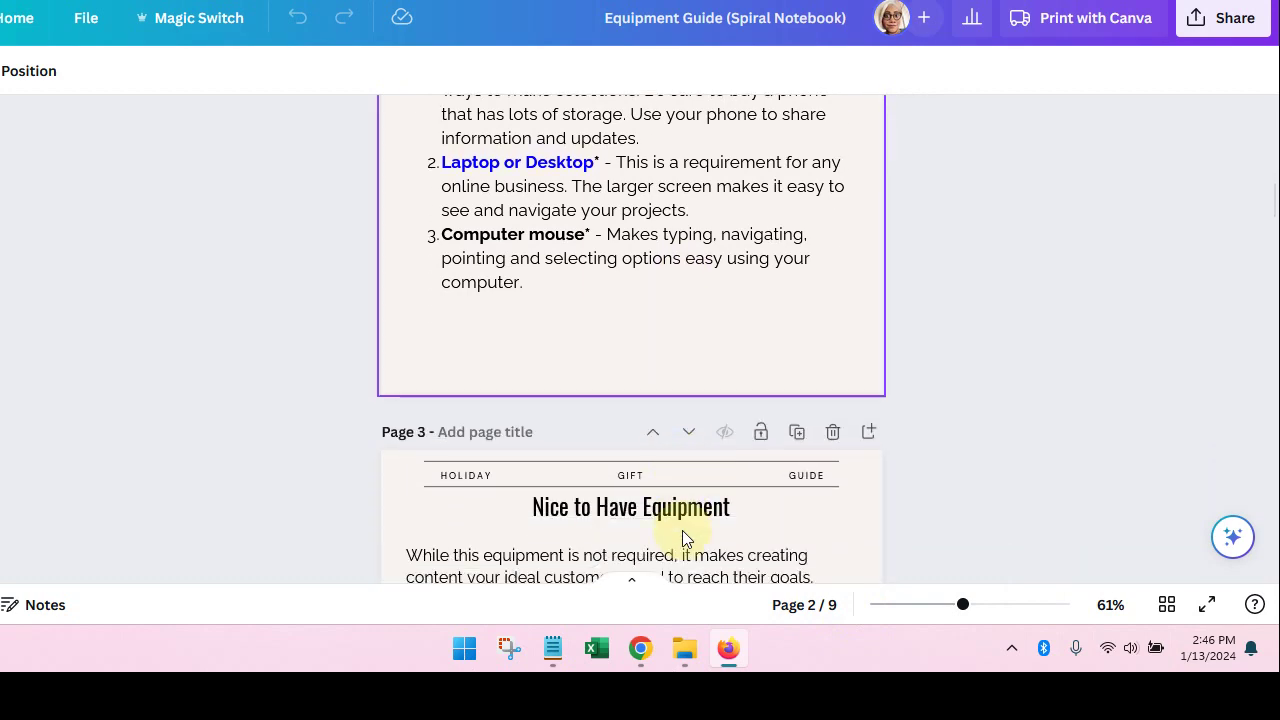
scroll(682, 538, "down", 5)
scroll(686, 538, "down", 1)
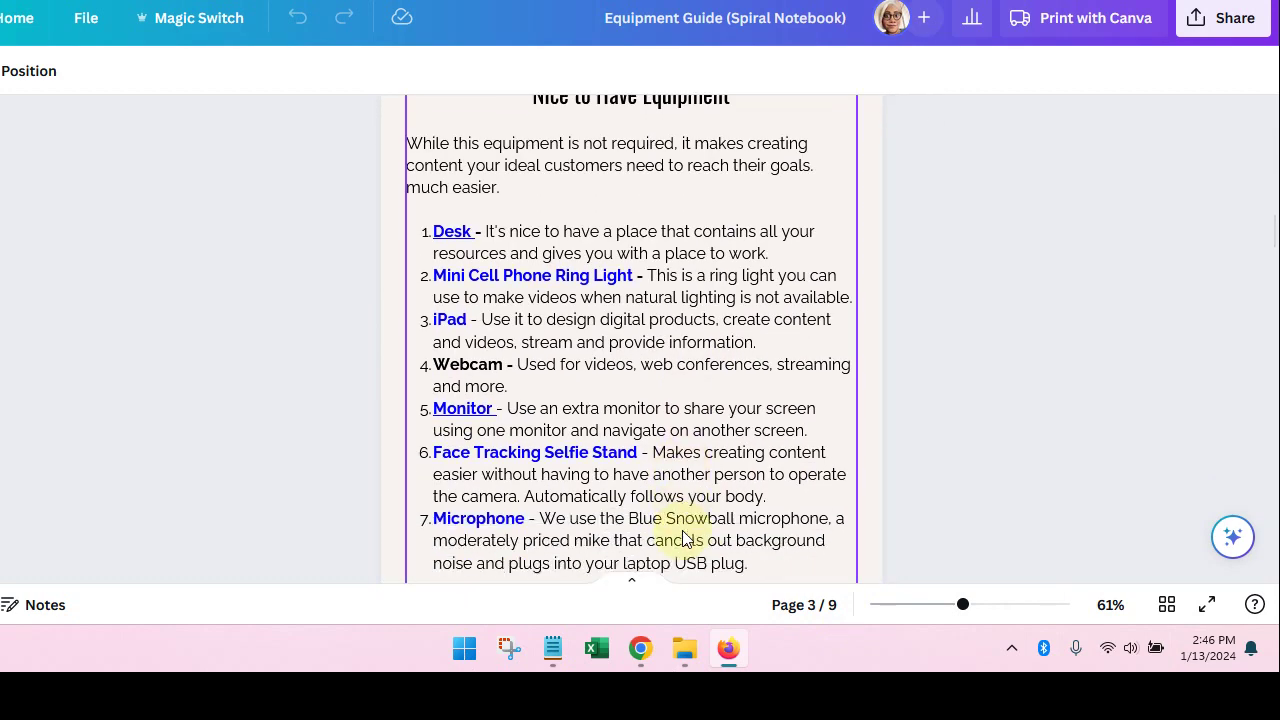
scroll(684, 538, "down", 10)
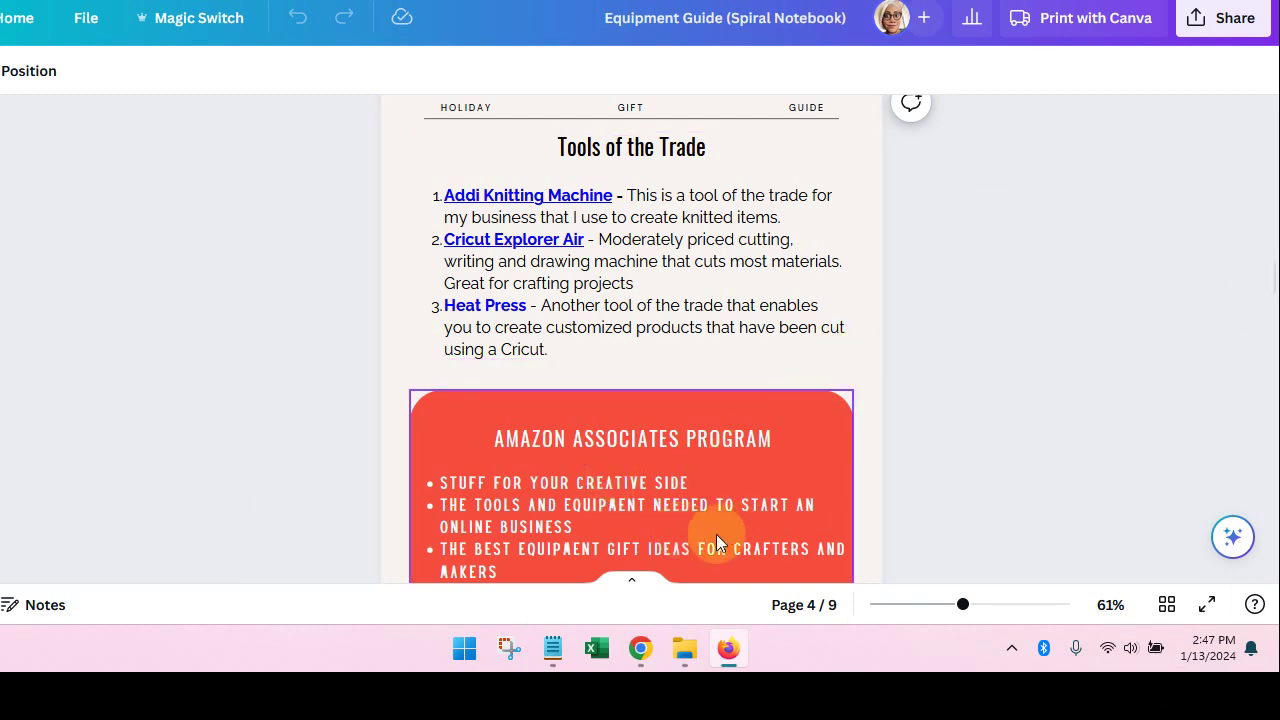
scroll(716, 540, "up", 15)
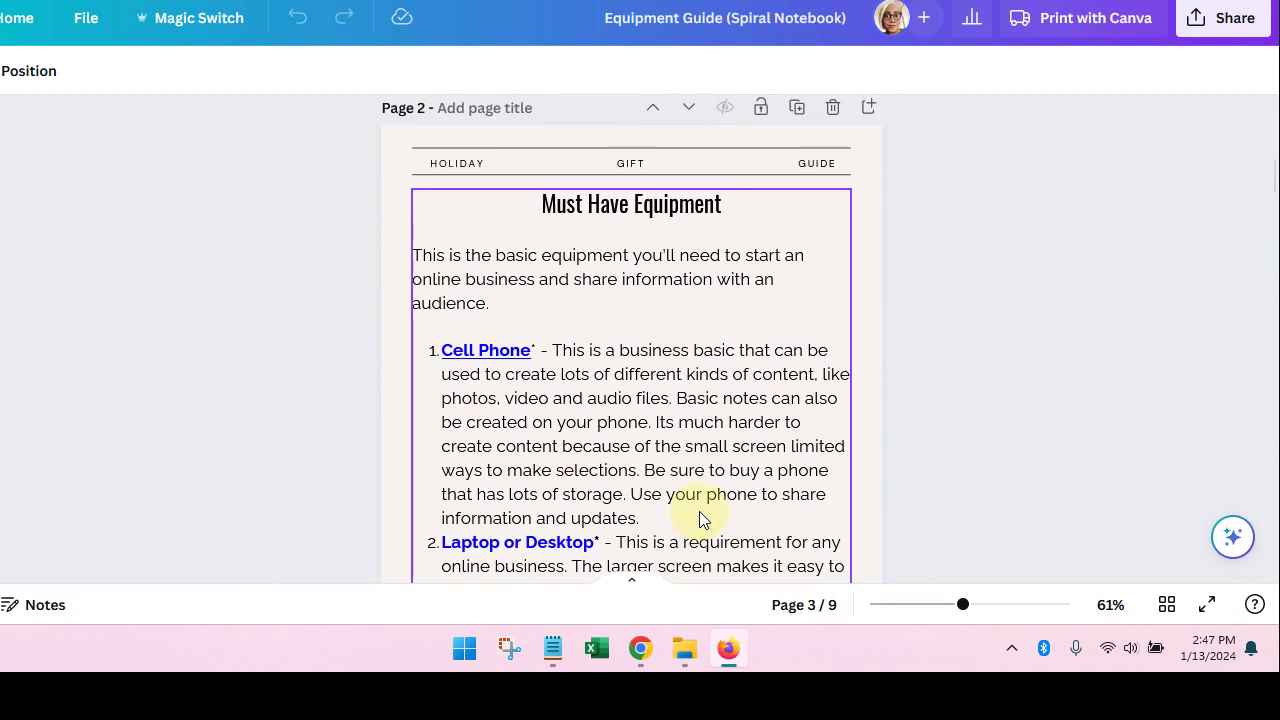
scroll(699, 518, "up", 10)
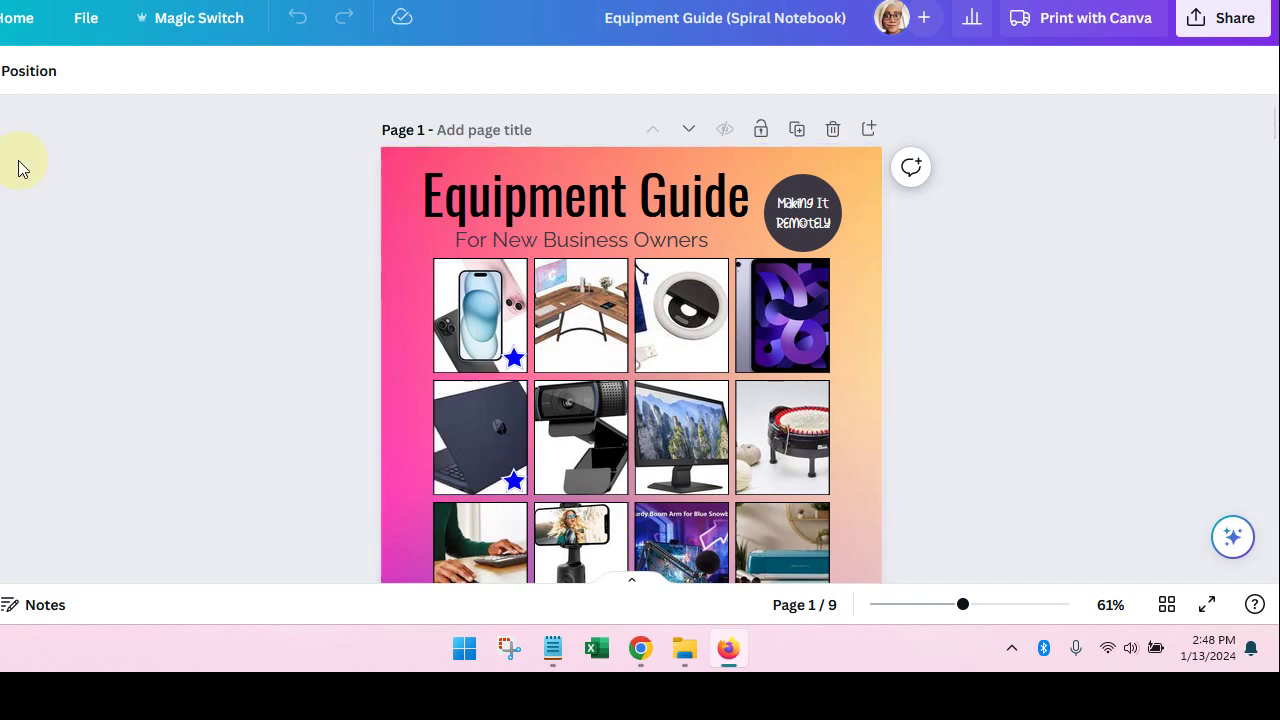
- Go back to the home page, search the templates for "ebook" and browse the cover designs
left_click(16, 17)
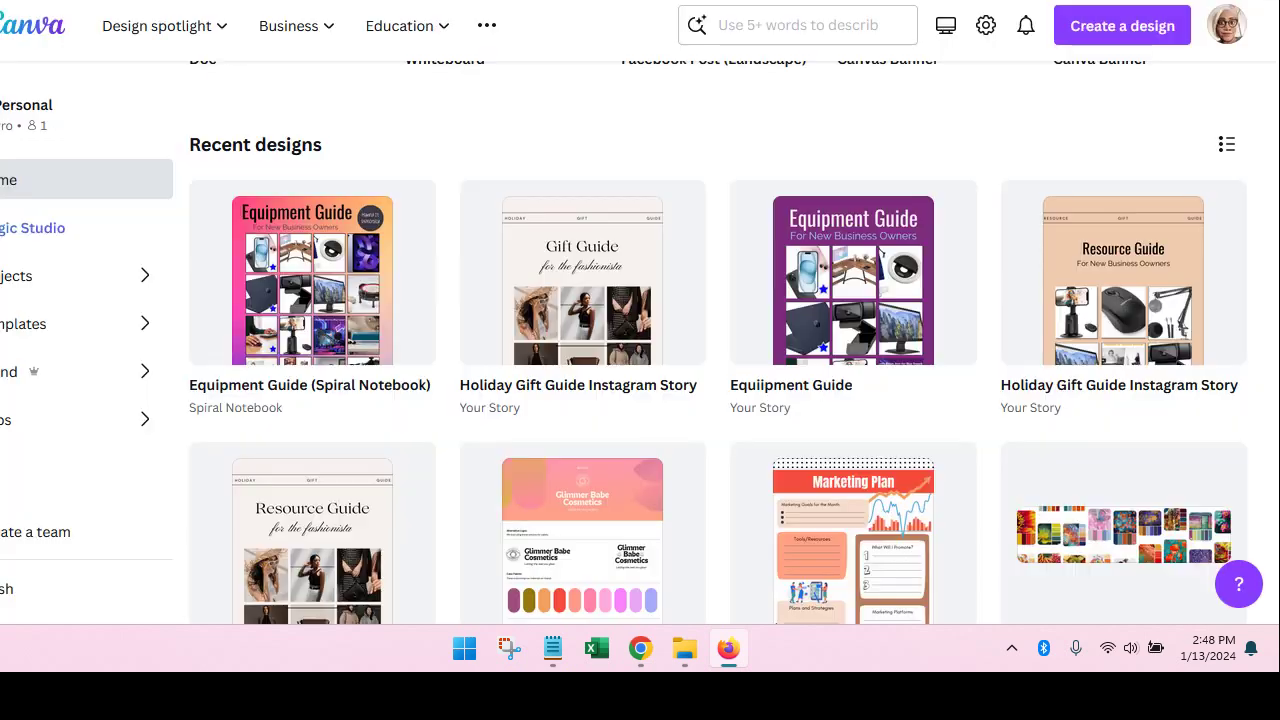
scroll(291, 163, "up", 5)
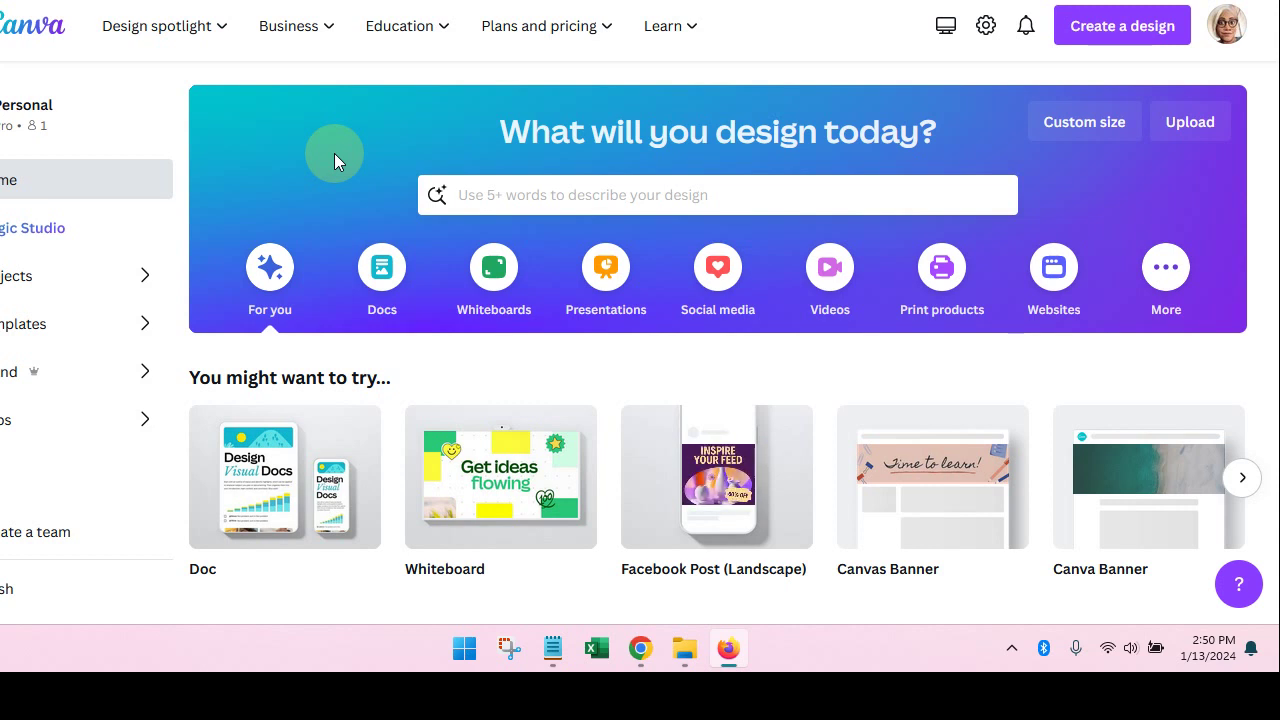
left_click(508, 191)
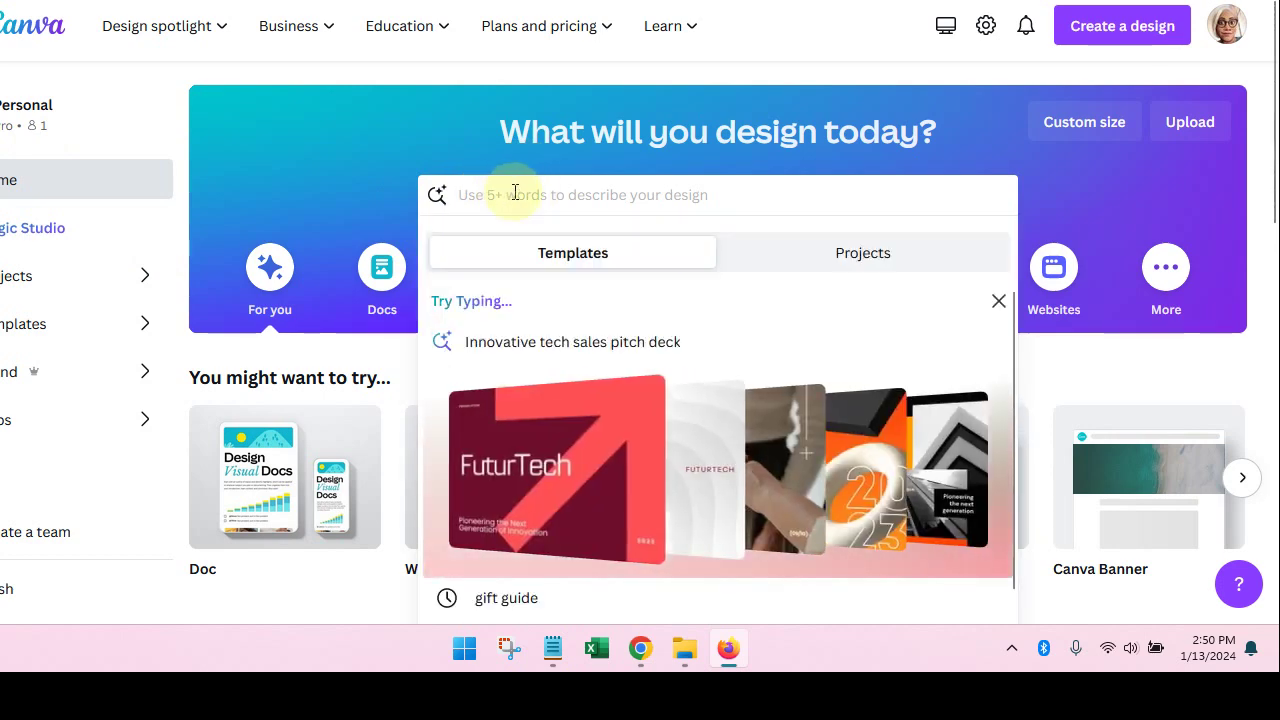
type("ebook")
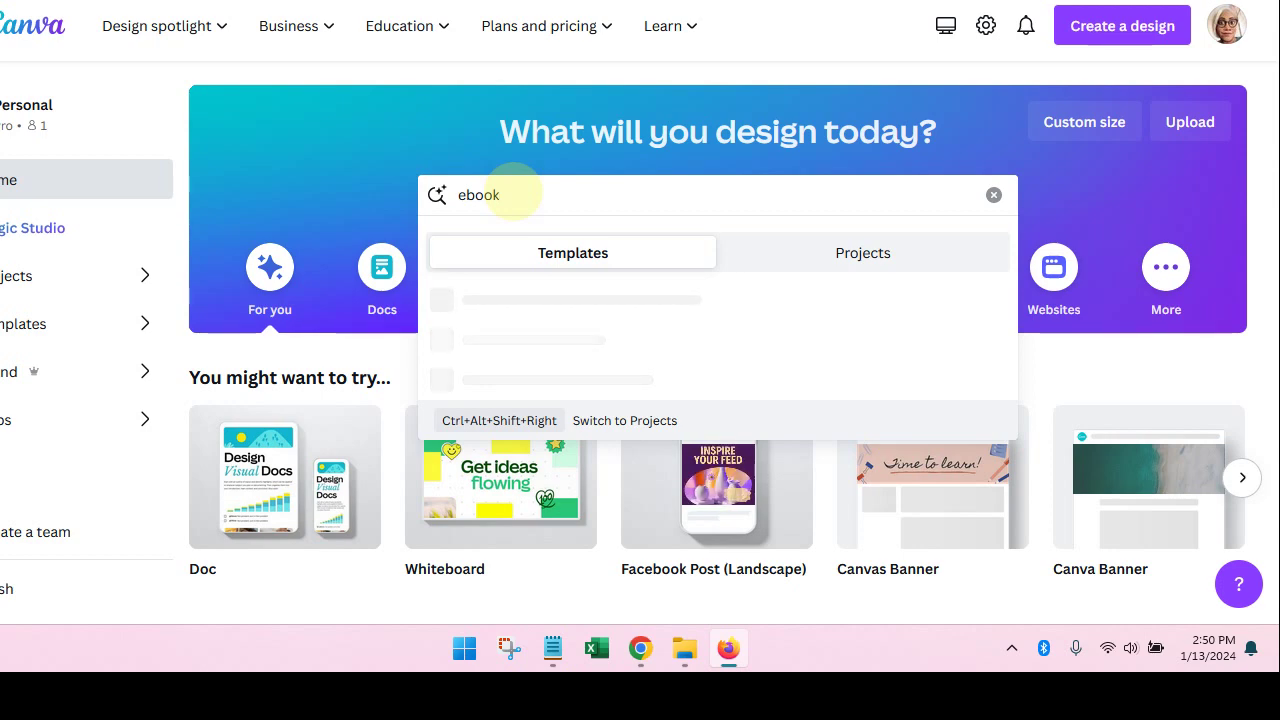
key("Return")
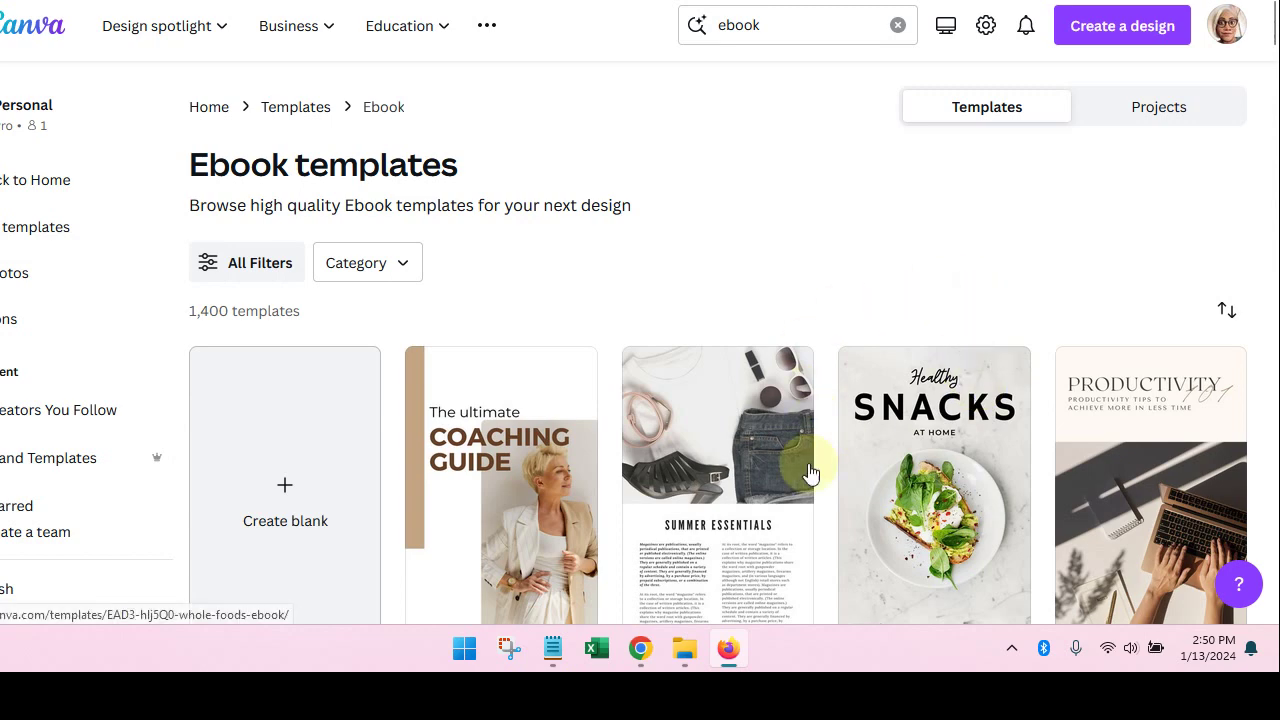
scroll(800, 443, "down", 10)
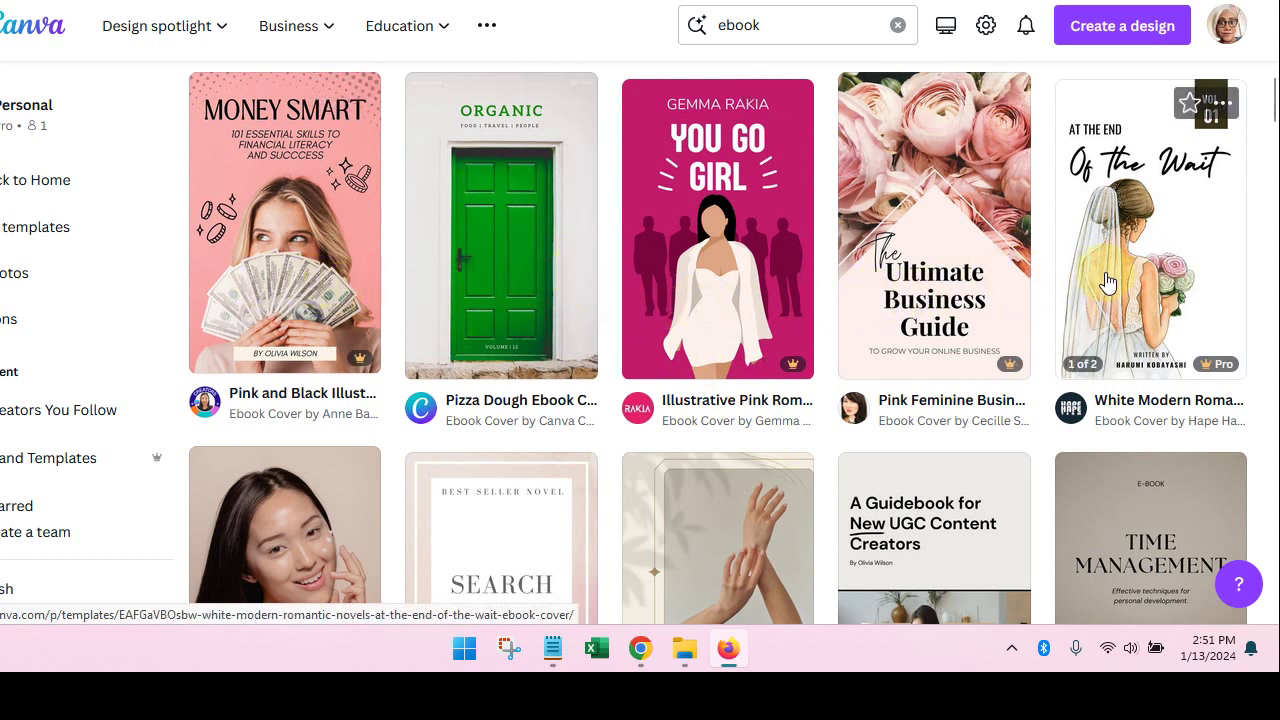
scroll(1107, 284, "down", 3)
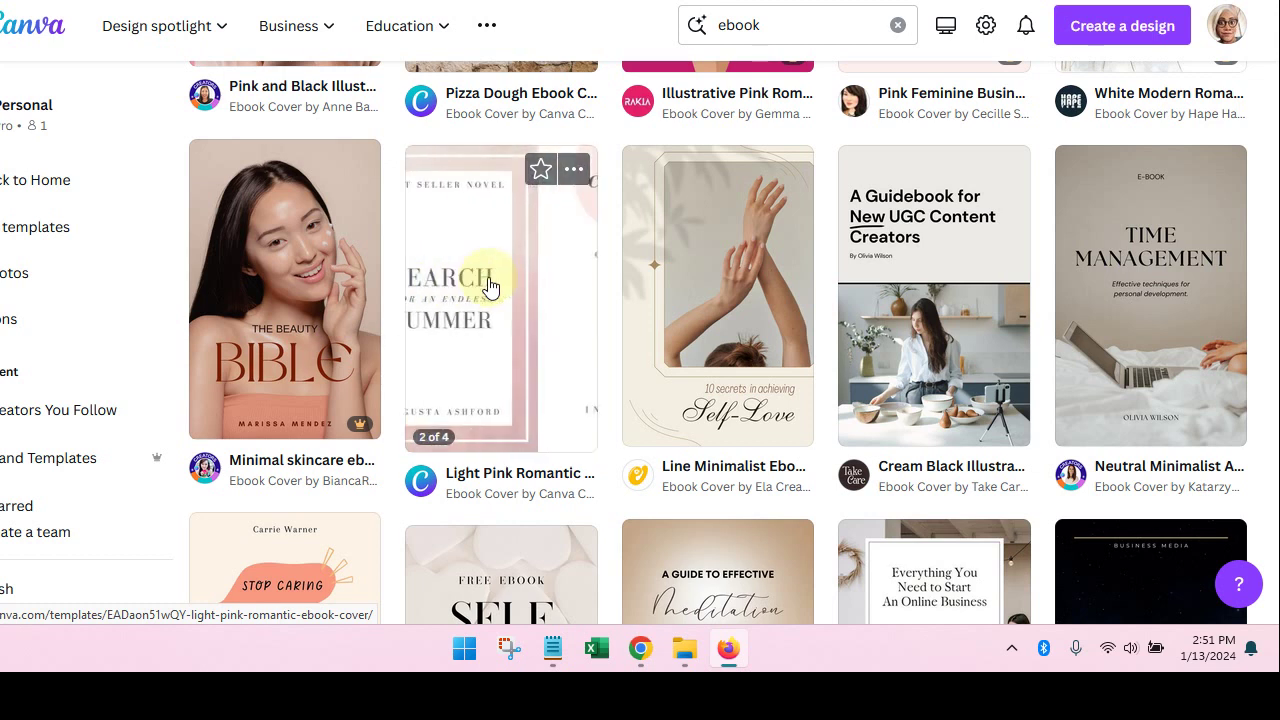
- Replace the template search term with "handbook" and look through the handbook designs
left_click(778, 27)
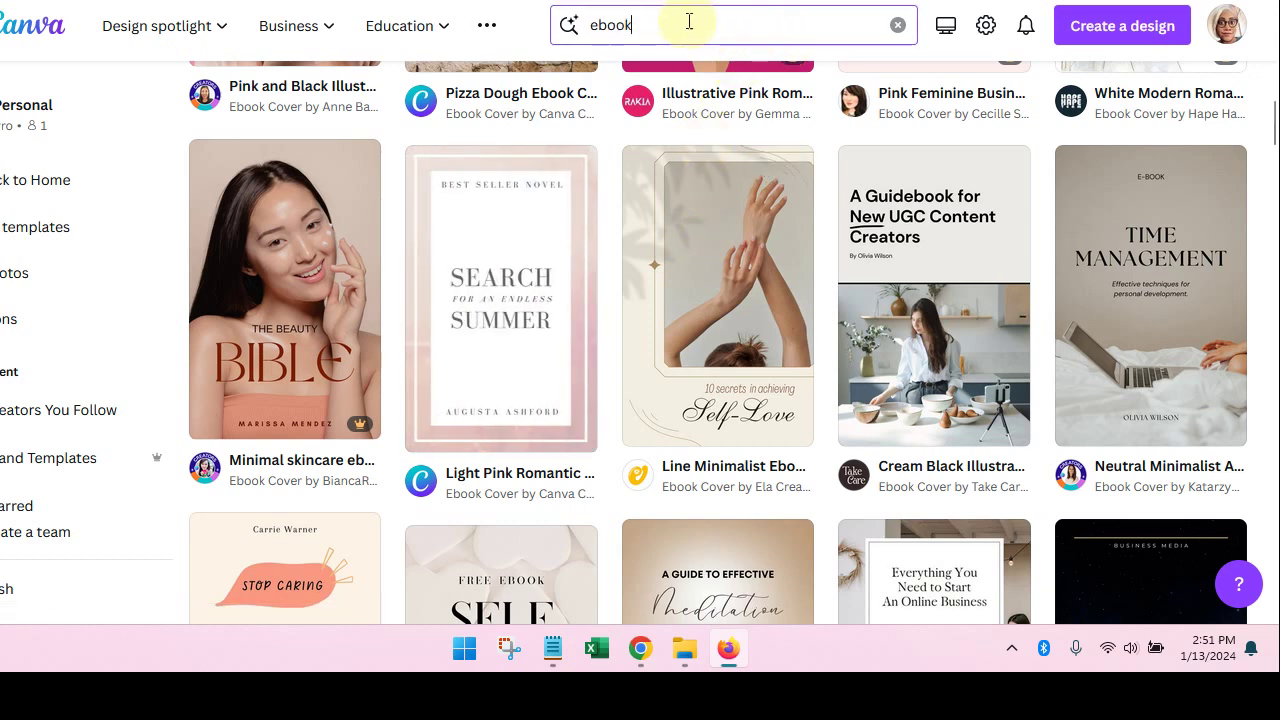
left_click_drag(686, 20, 571, 23)
type("handb")
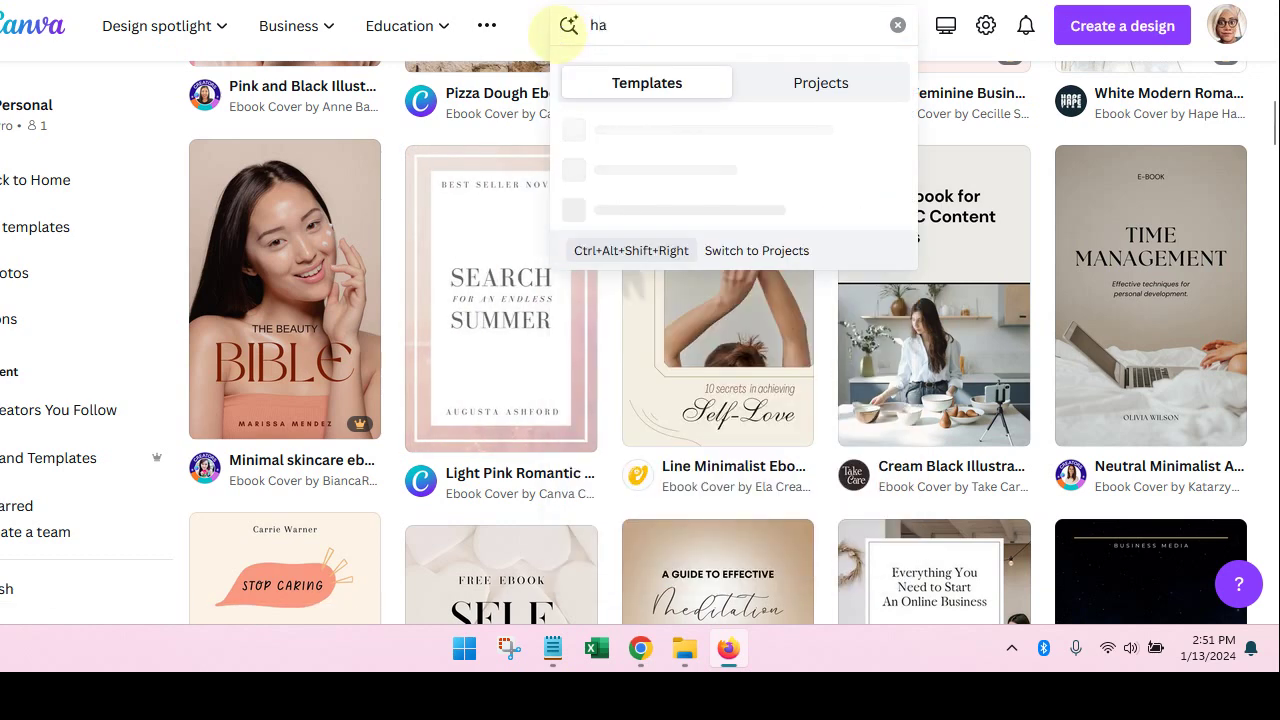
type("ook")
key("Return")
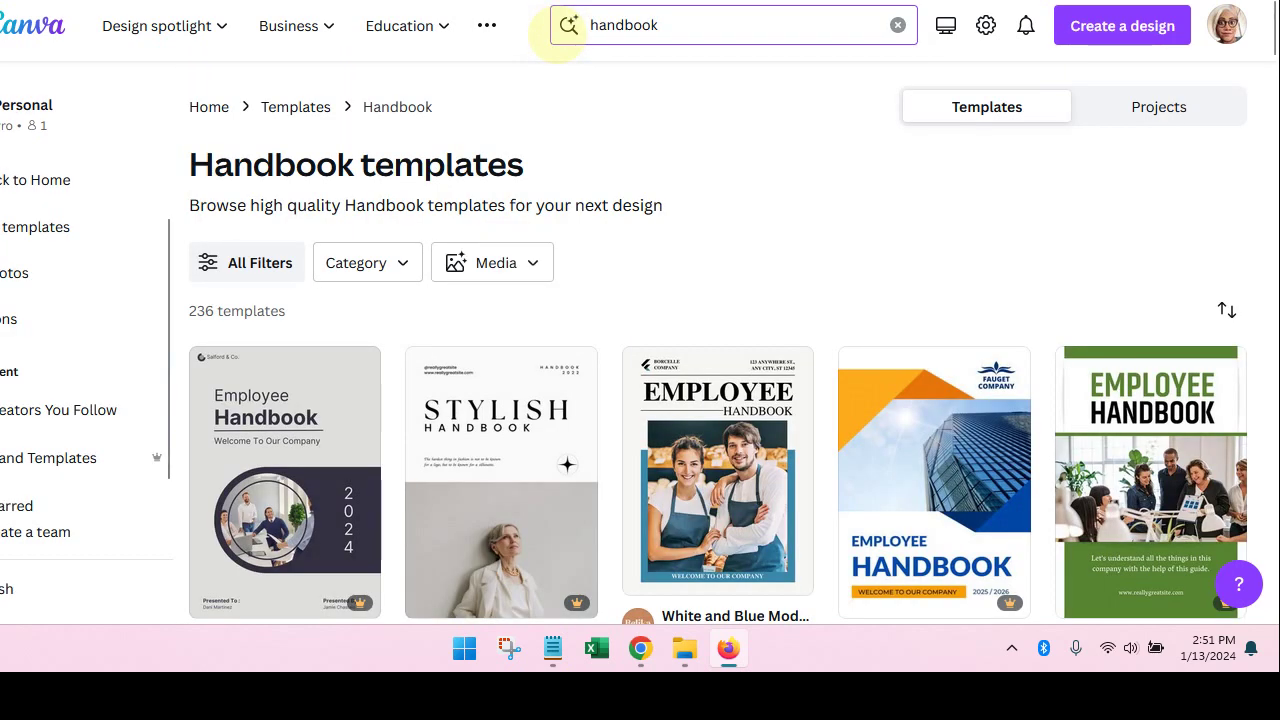
scroll(686, 306, "down", 3)
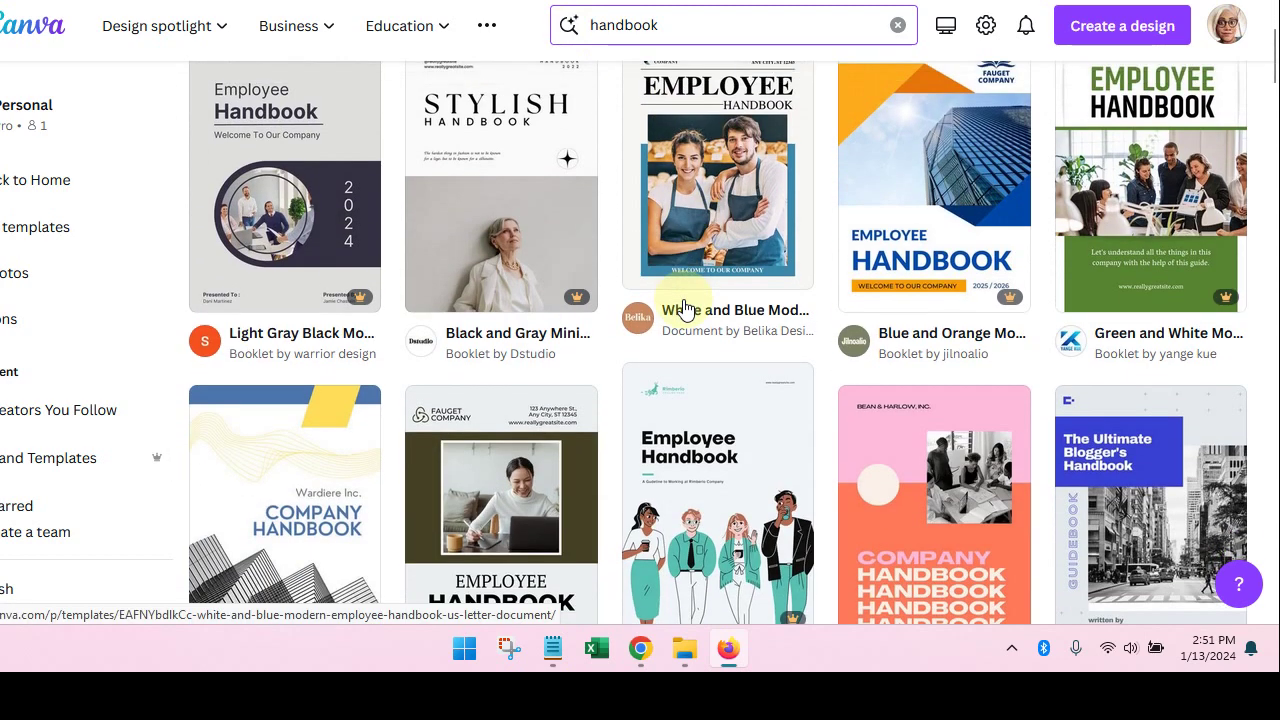
mouse_move(733, 257)
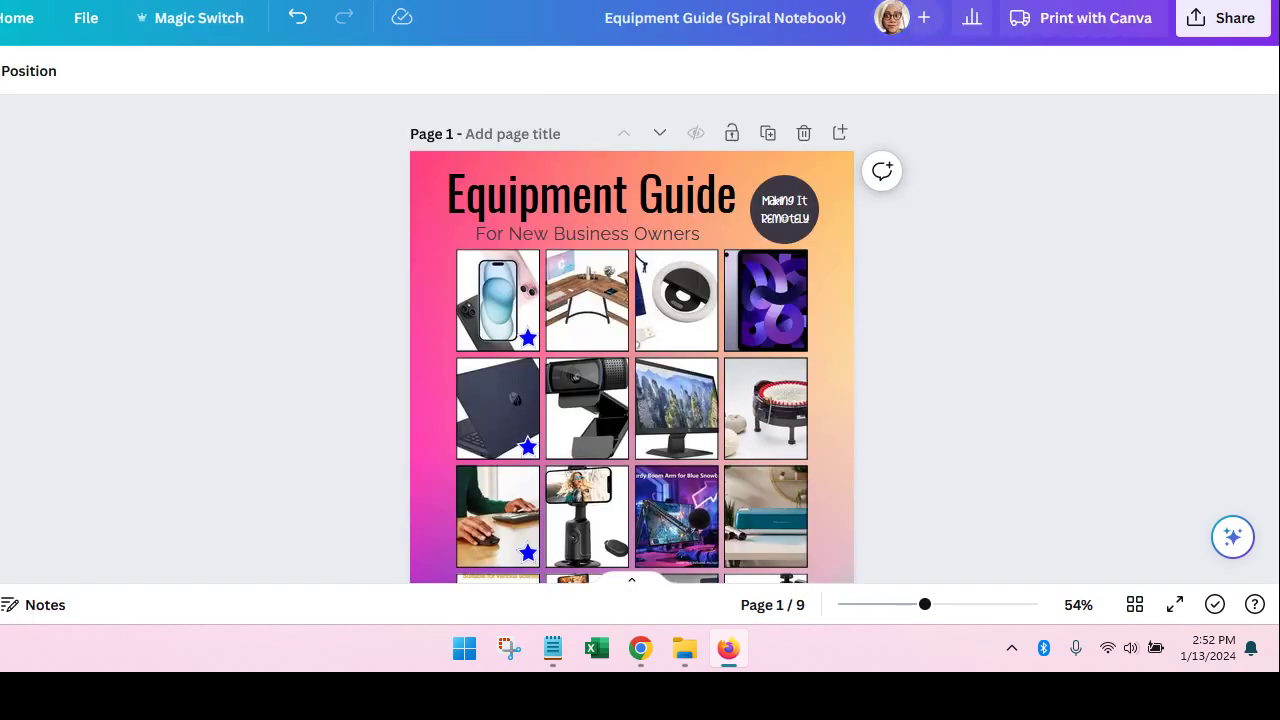
- Look over the product image grid and footer on the Equipment Guide's cover page
scroll(585, 215, "down", 4)
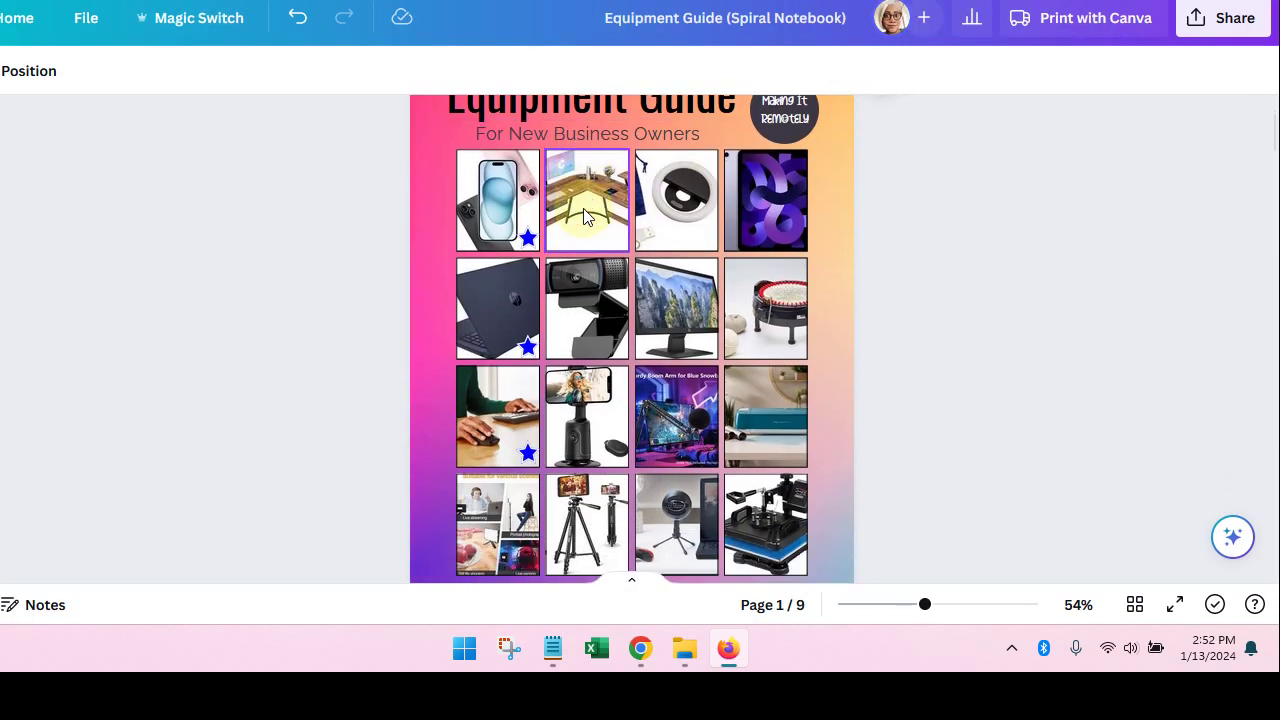
scroll(503, 287, "up", 2)
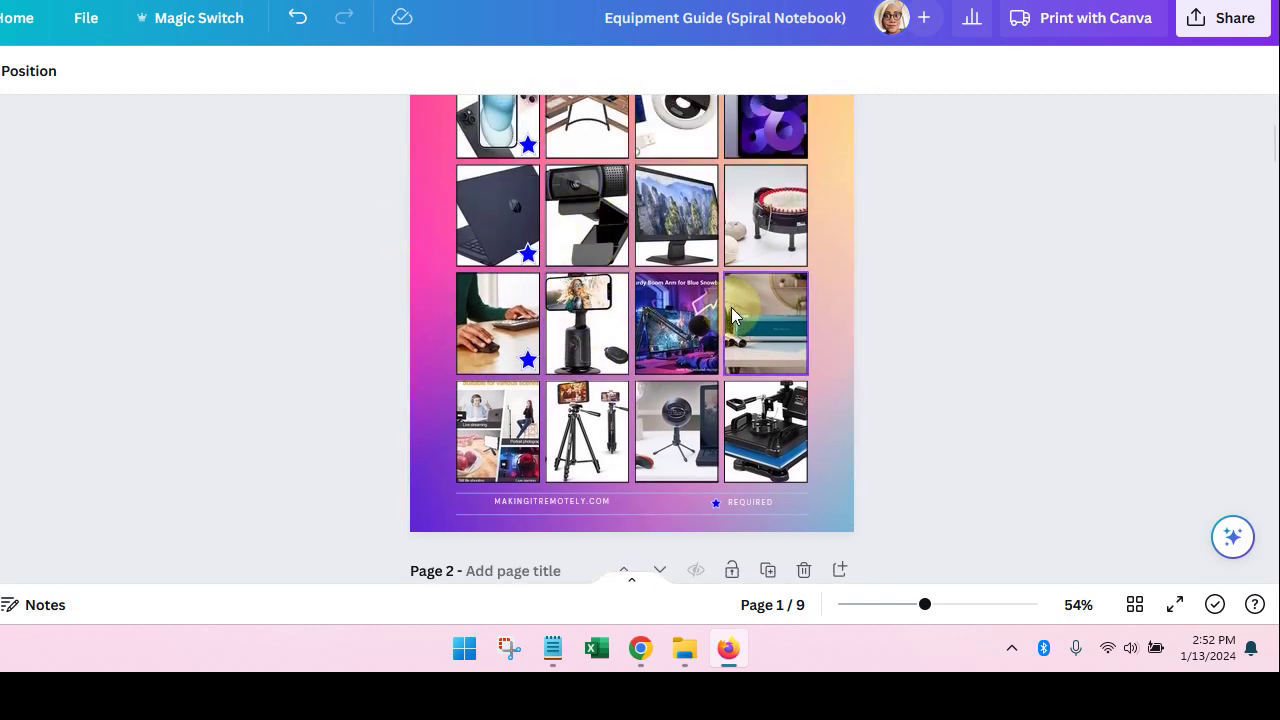
scroll(503, 287, "up", 2)
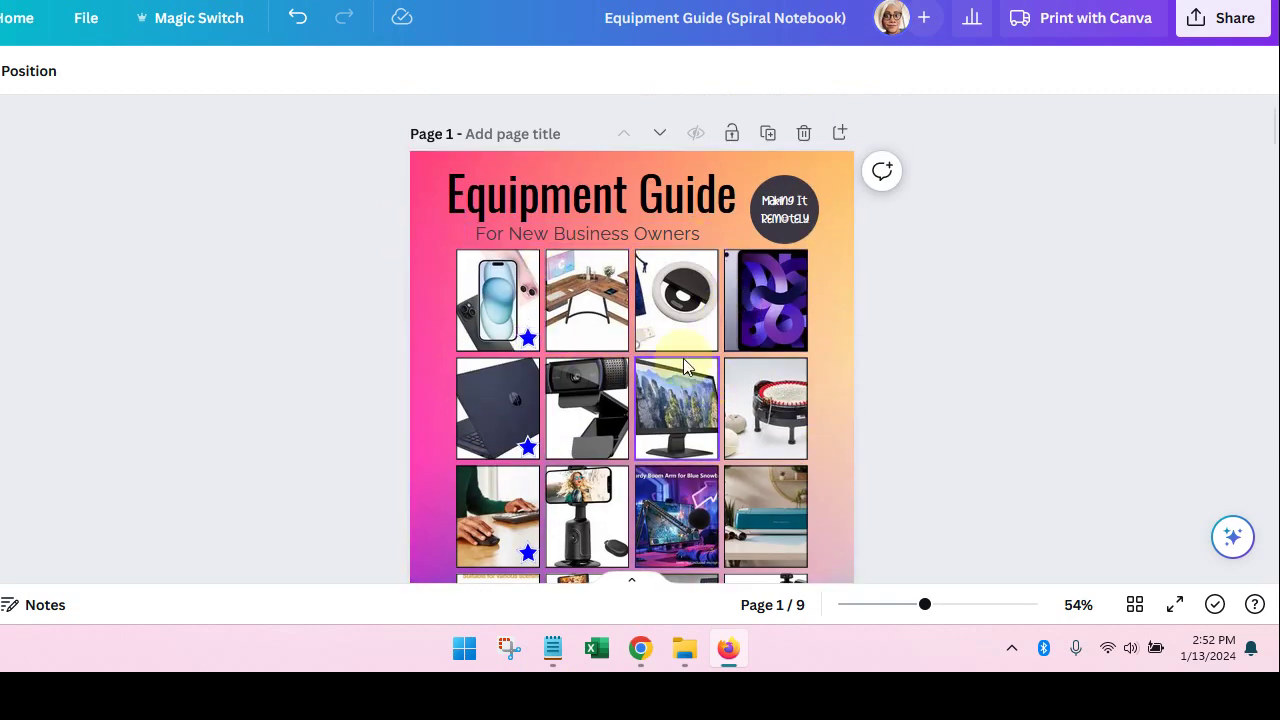